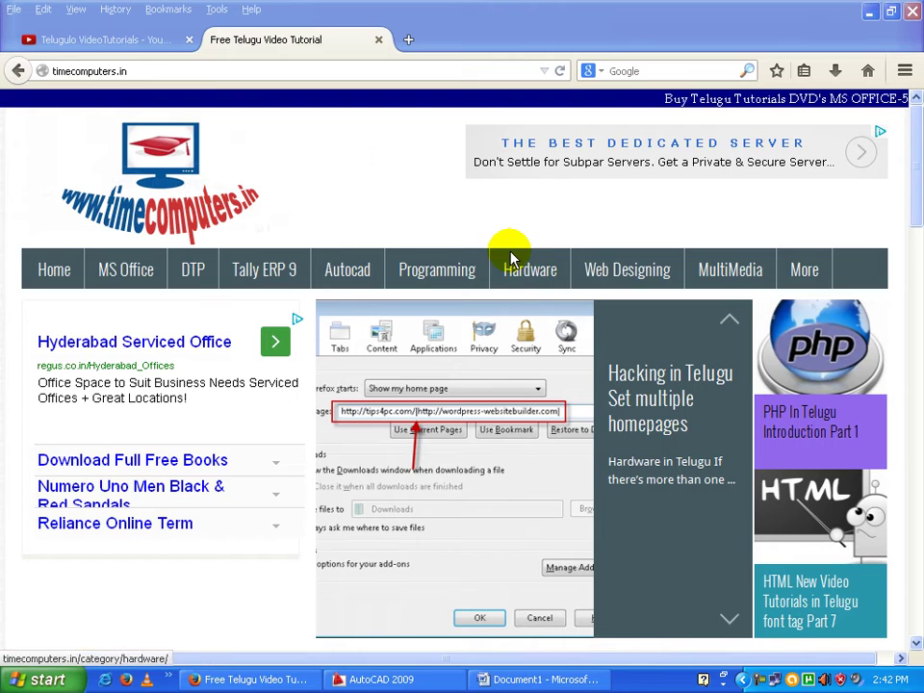
- Briefly visit the YouTube channel tab, then return to the timecomputers.in tutorial tab
left_click(152, 42)
left_click(202, 71)
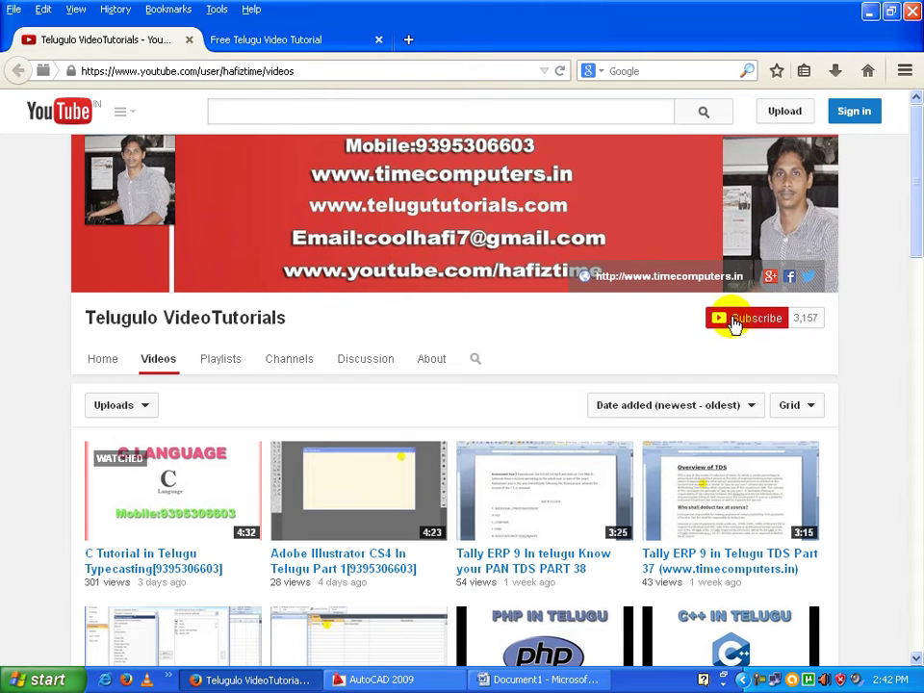
left_click(300, 43)
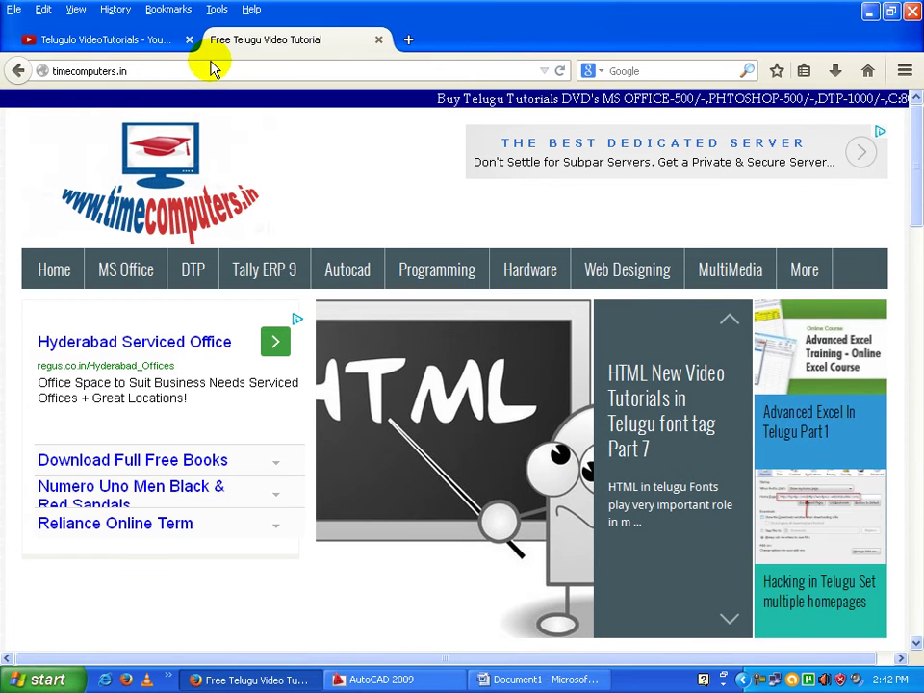
- Select all eleven lines and circles in Drawing1 and erase them
left_click(377, 679)
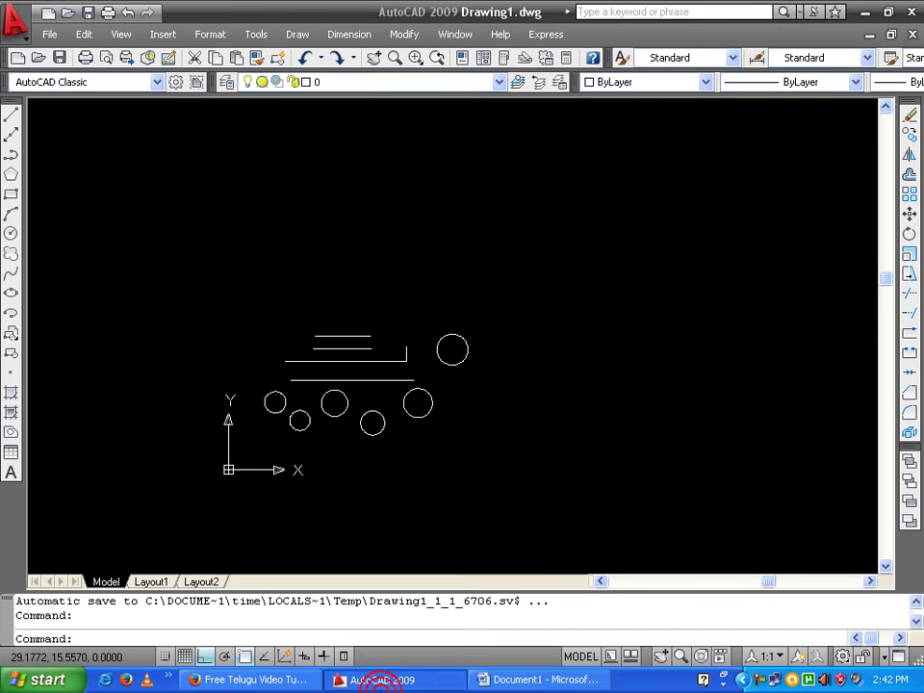
key("ctrl+a")
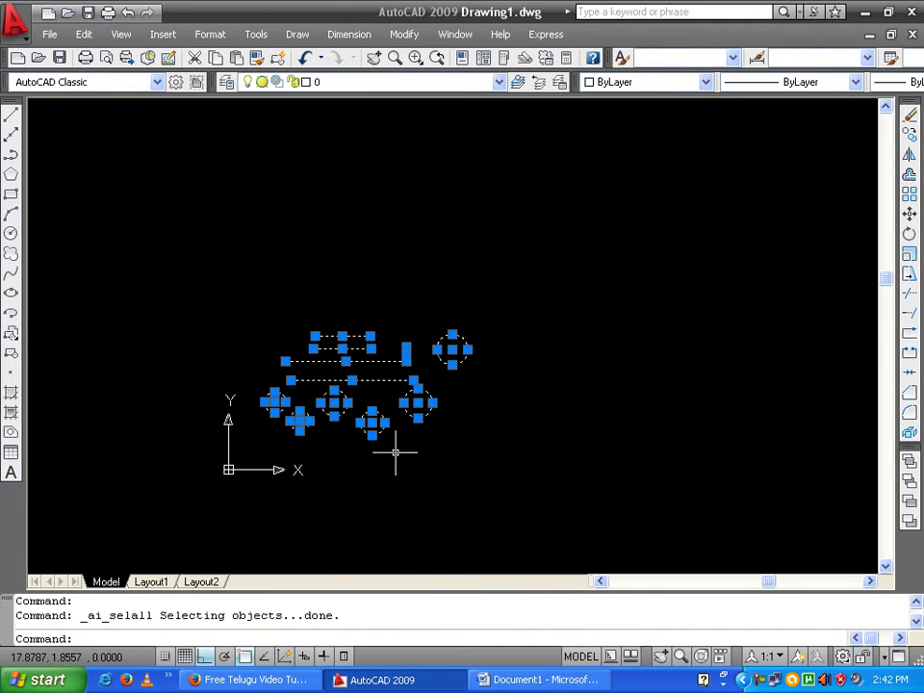
key("Delete")
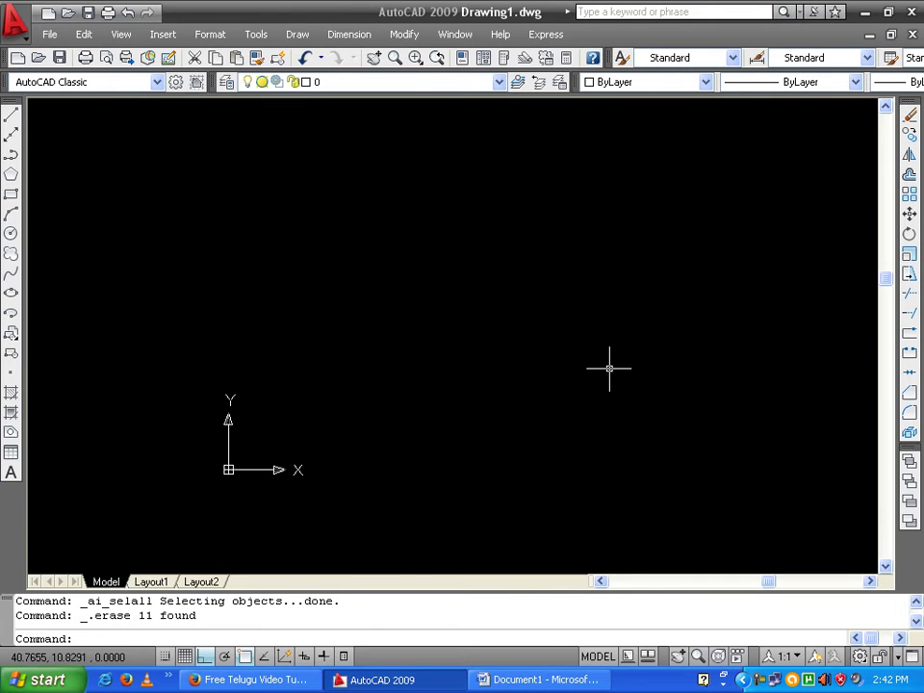
middle_click(567, 381)
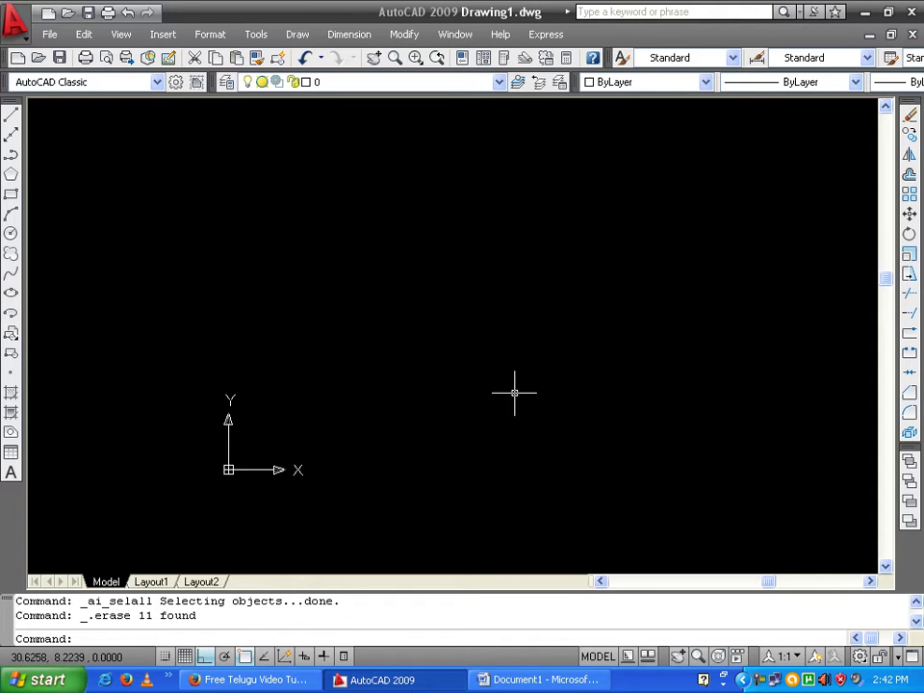
left_click(11, 116)
left_click(330, 285)
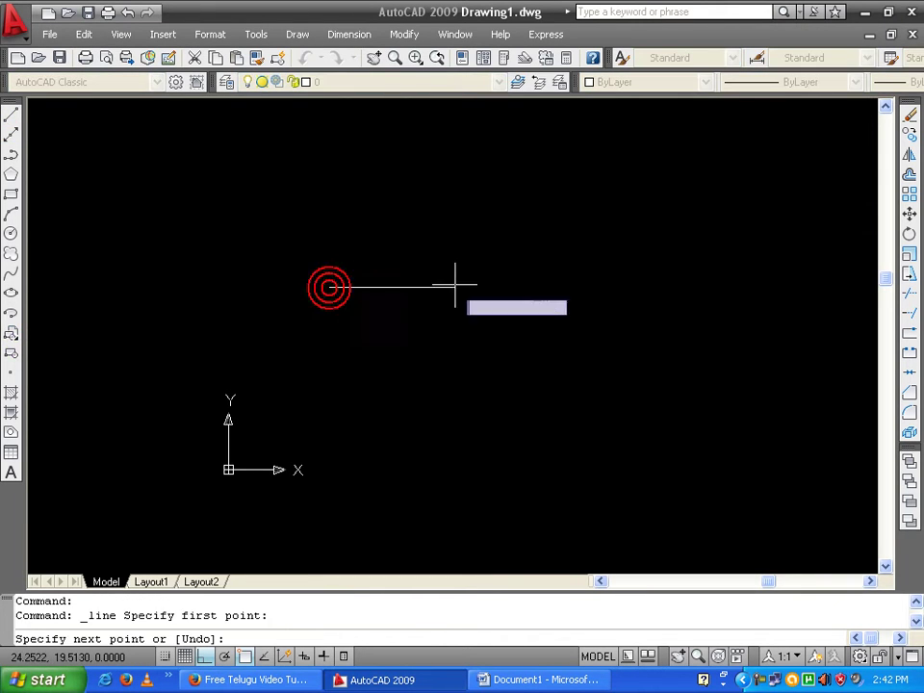
left_click(590, 286)
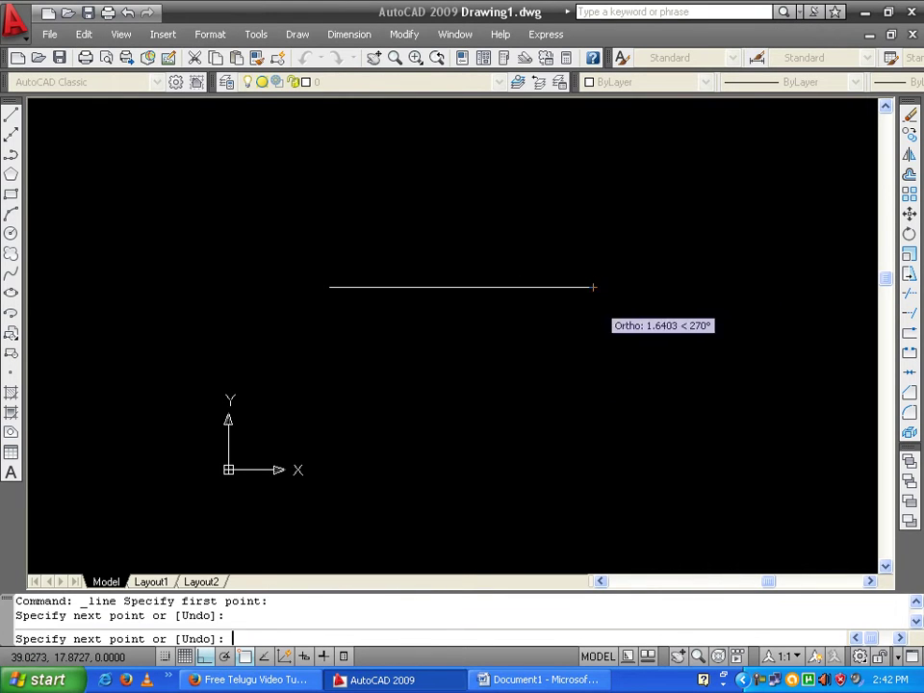
key("Return")
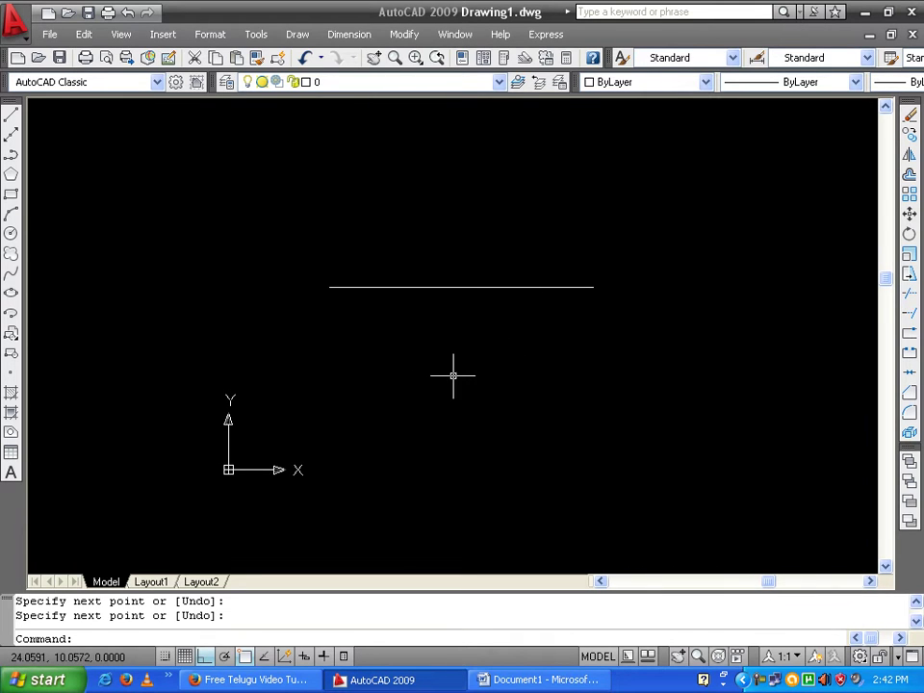
left_click(11, 113)
left_click(339, 224)
left_click(586, 224)
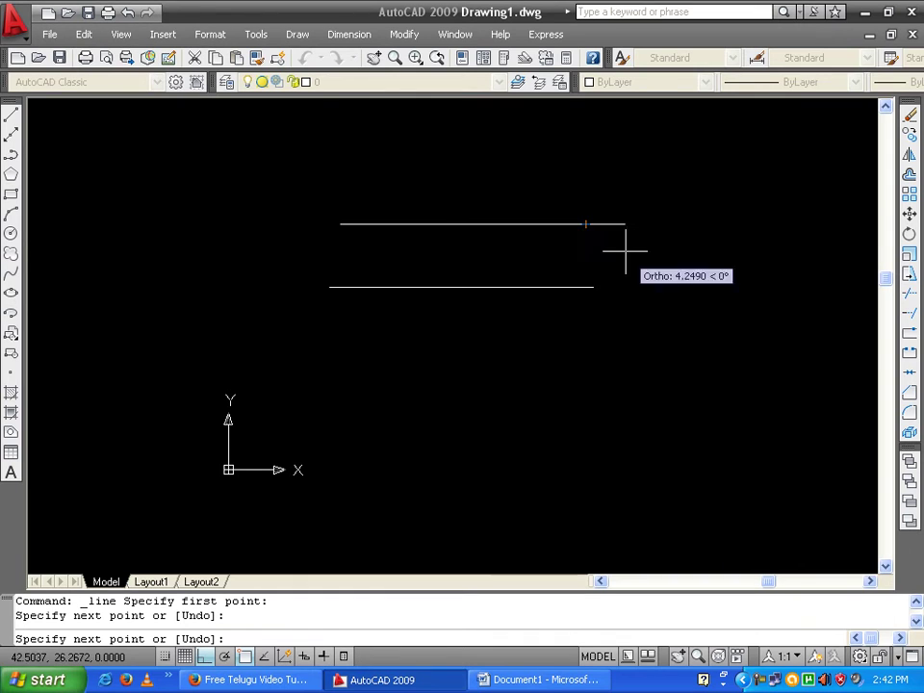
key("Return")
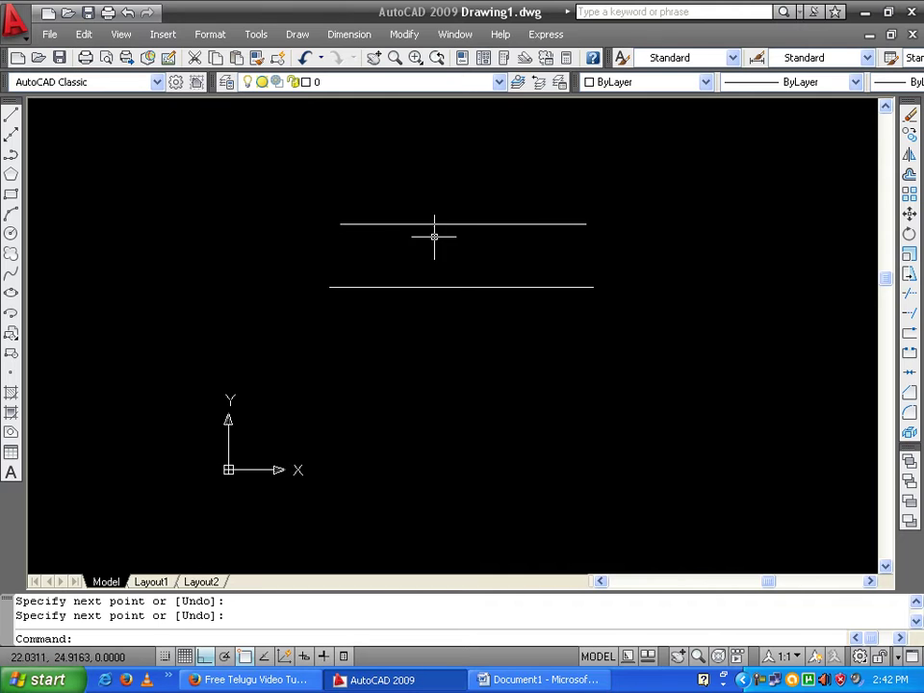
scroll(597, 373, "down", 2)
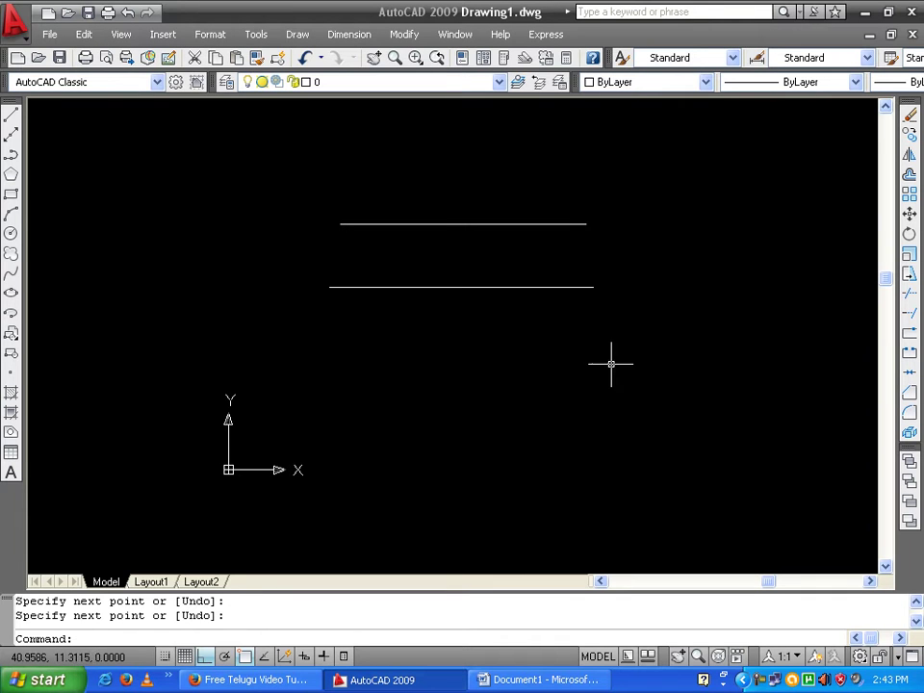
left_click(591, 332)
left_click(445, 201)
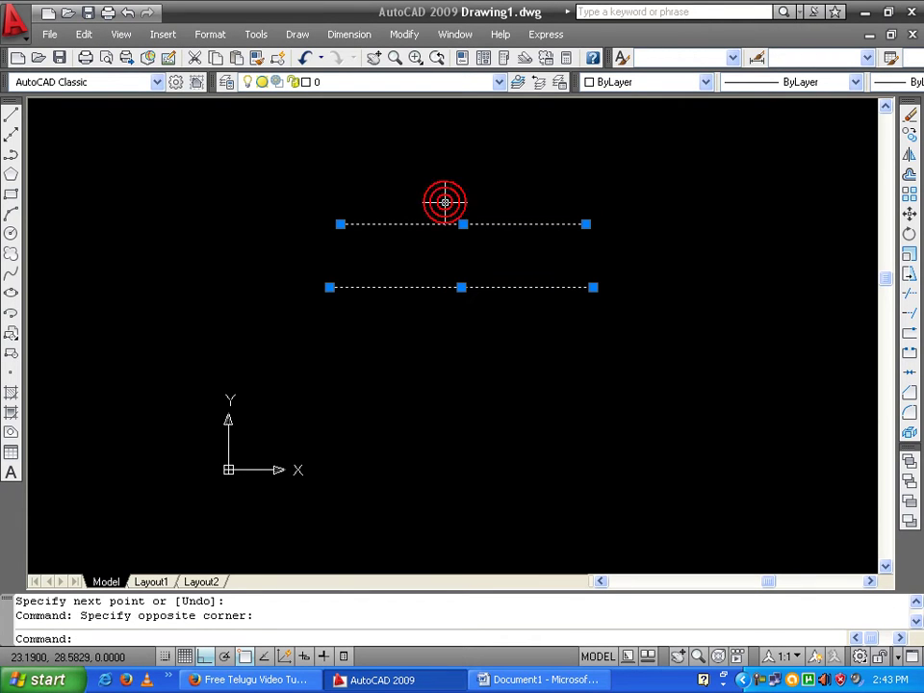
key("Delete")
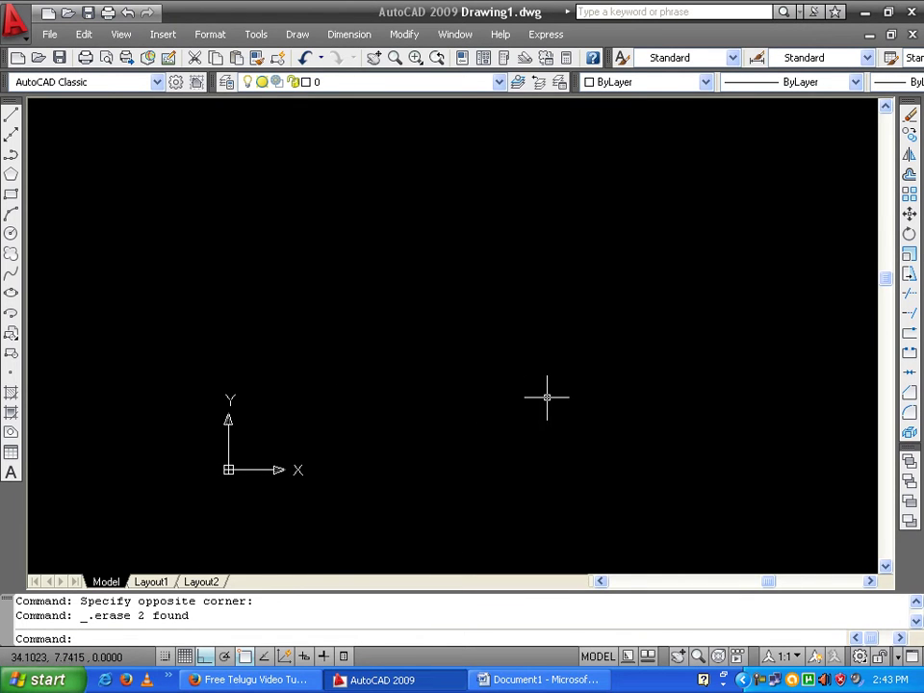
left_click(199, 36)
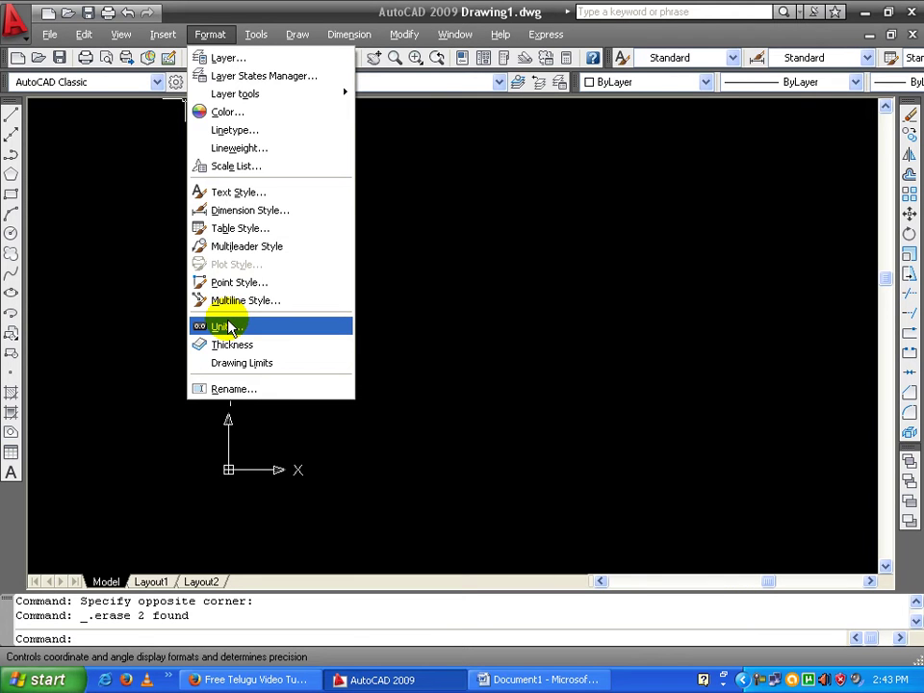
left_click(228, 328)
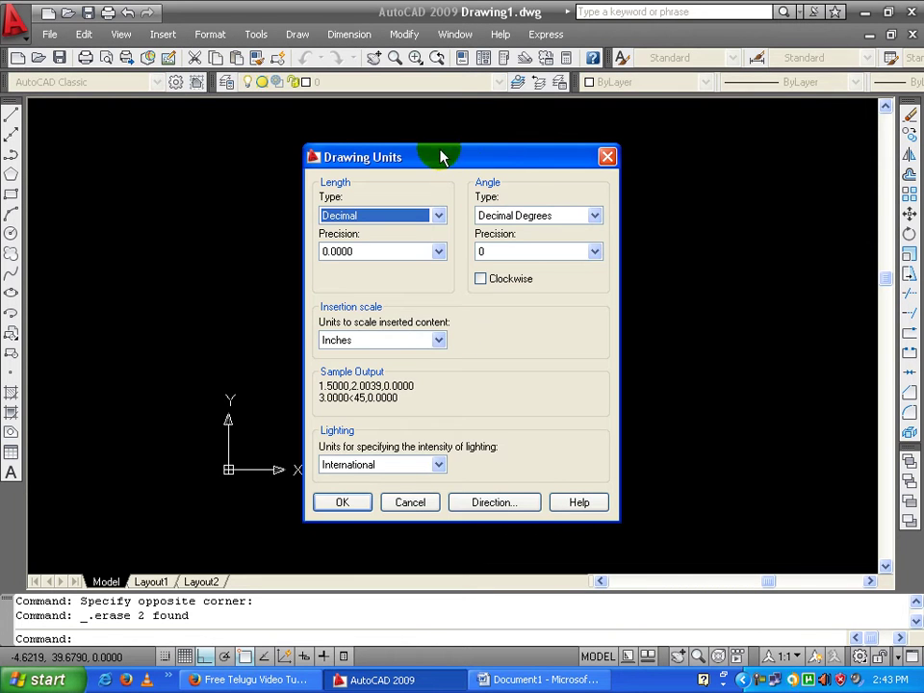
left_click_drag(441, 156, 529, 144)
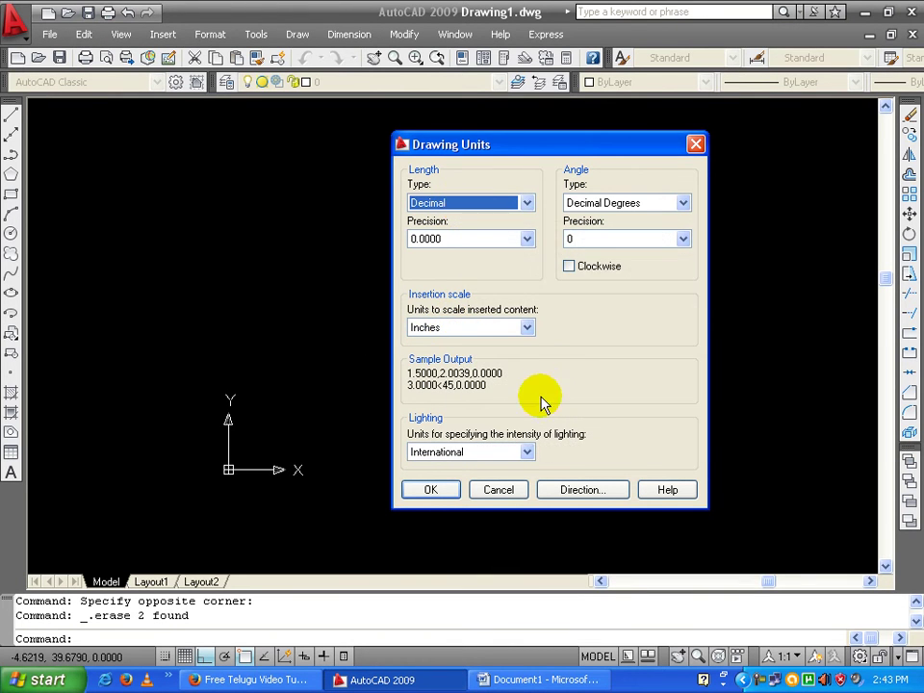
left_click(499, 489)
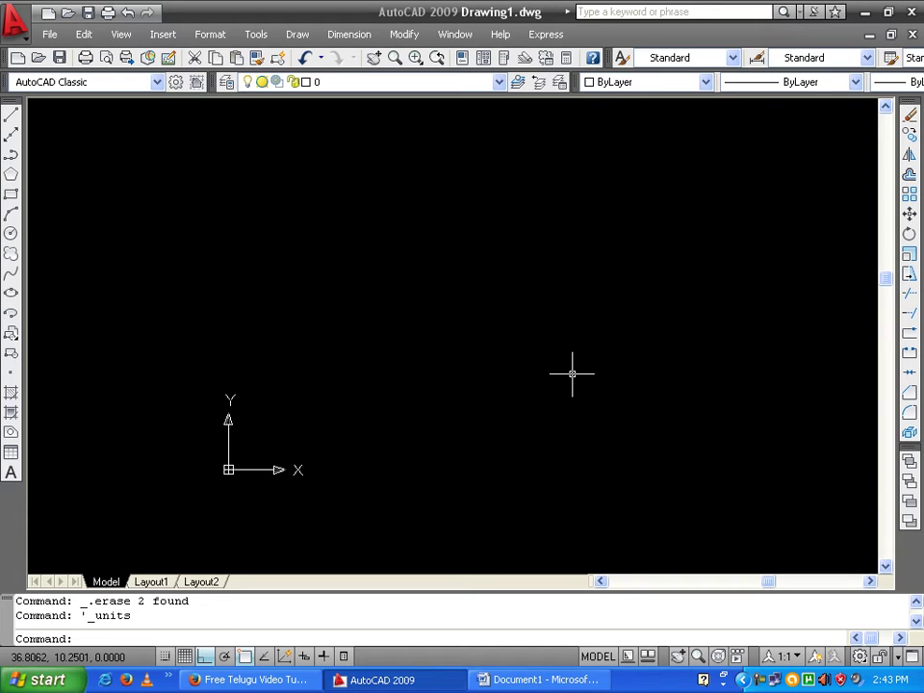
middle_click_drag(452, 345, 462, 341)
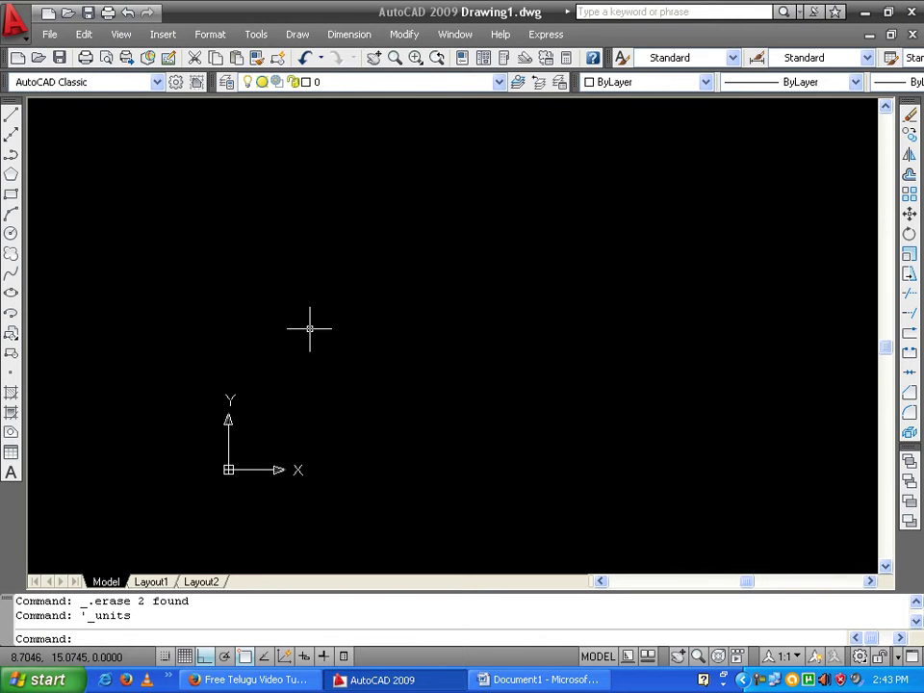
left_click(208, 33)
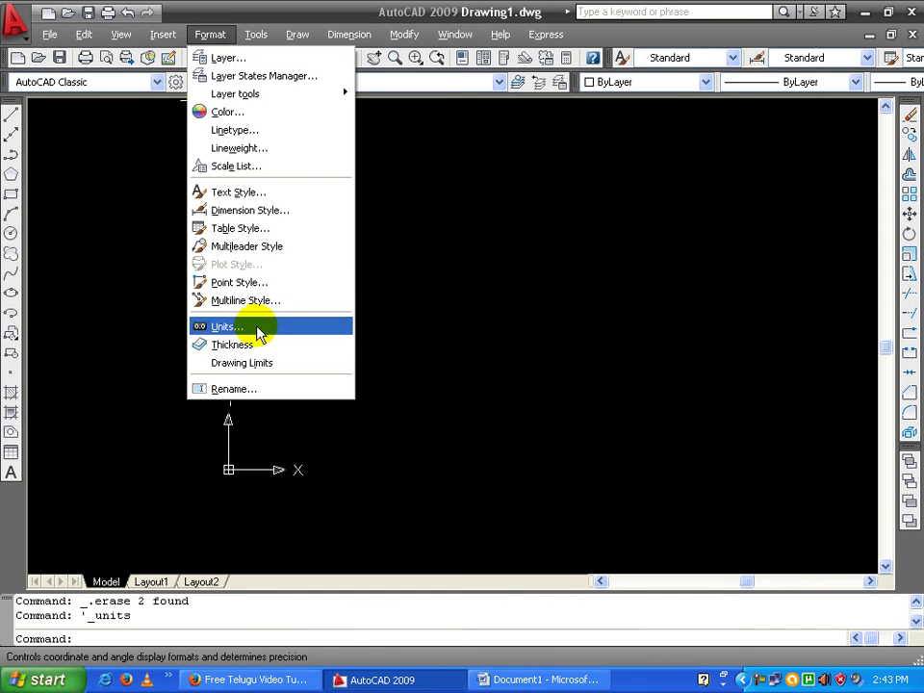
left_click(258, 330)
left_click_drag(420, 159, 507, 147)
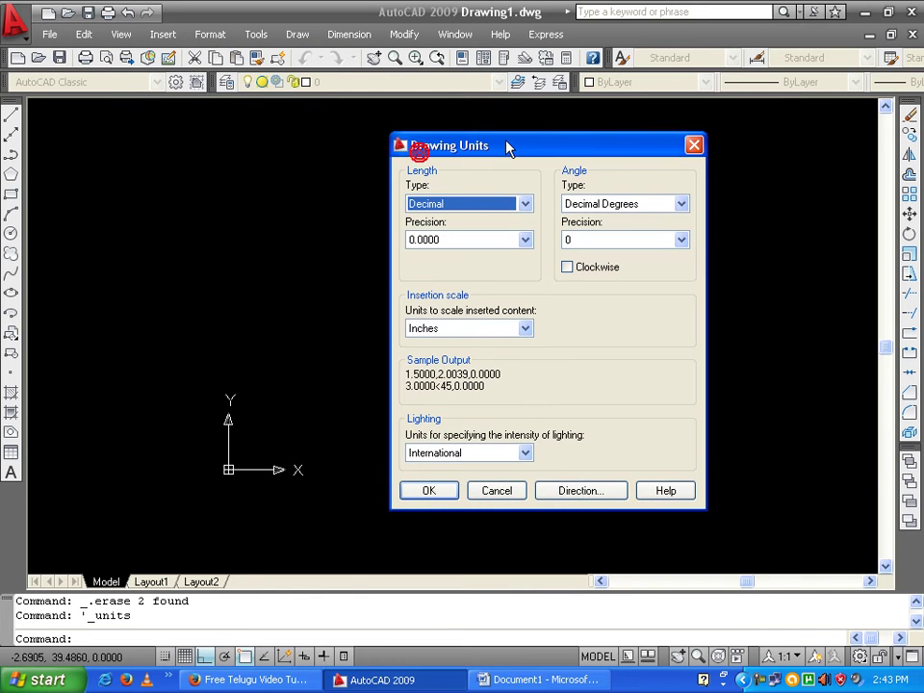
left_click(481, 204)
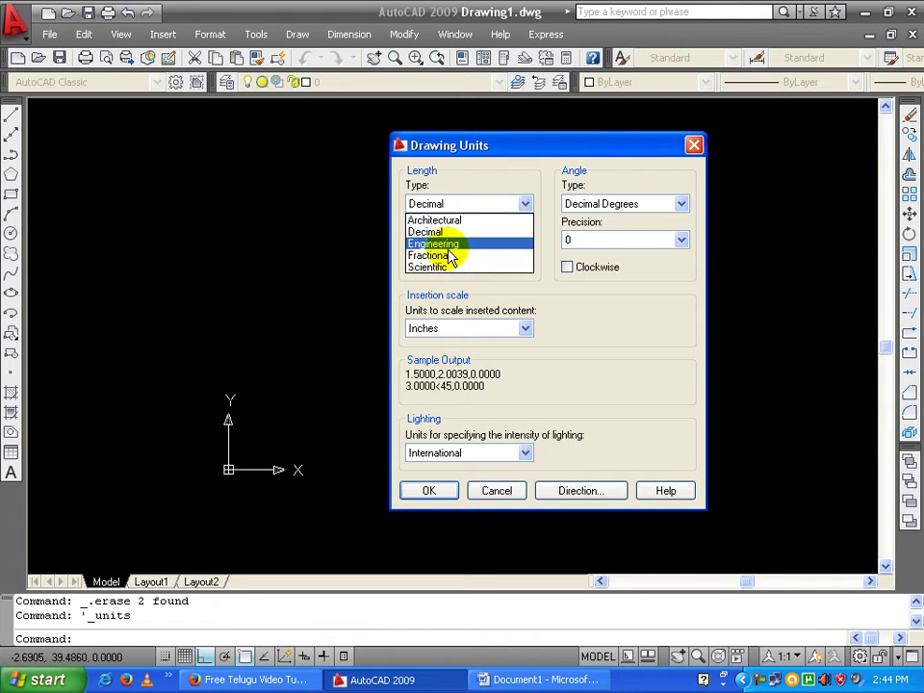
left_click(449, 250)
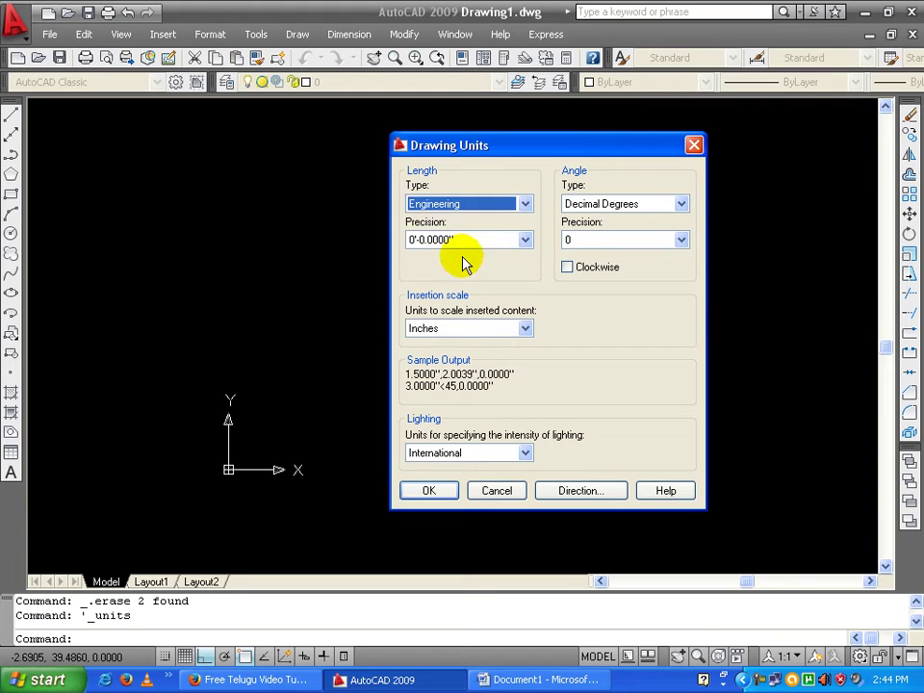
left_click(438, 238)
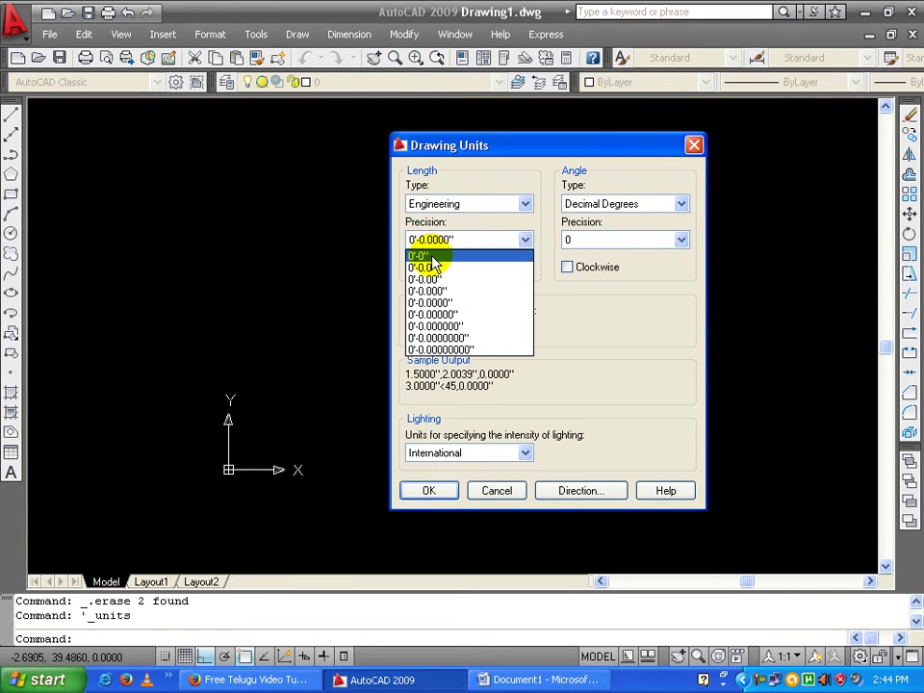
left_click(431, 257)
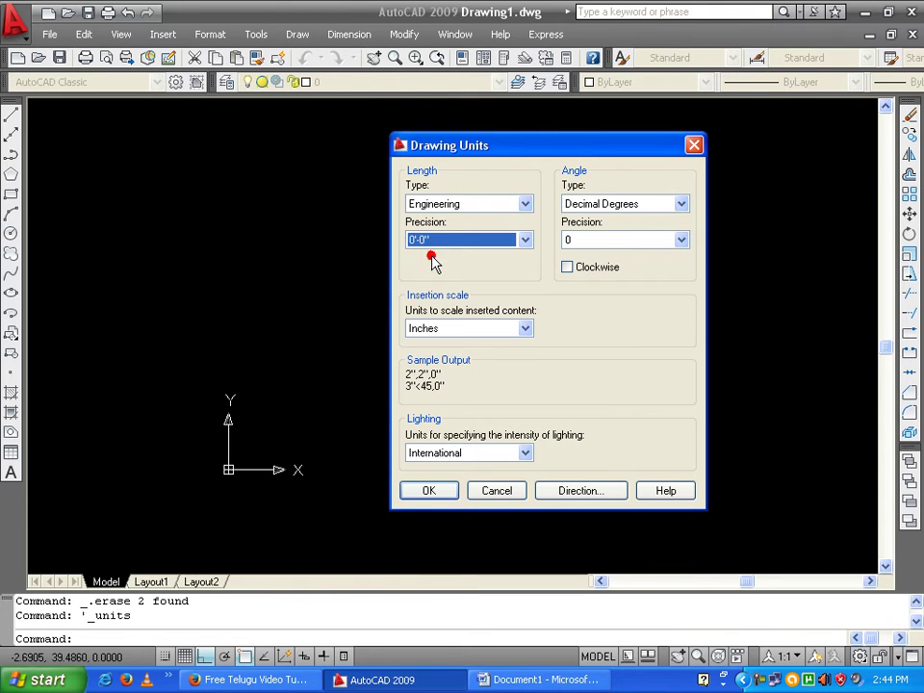
left_click(694, 146)
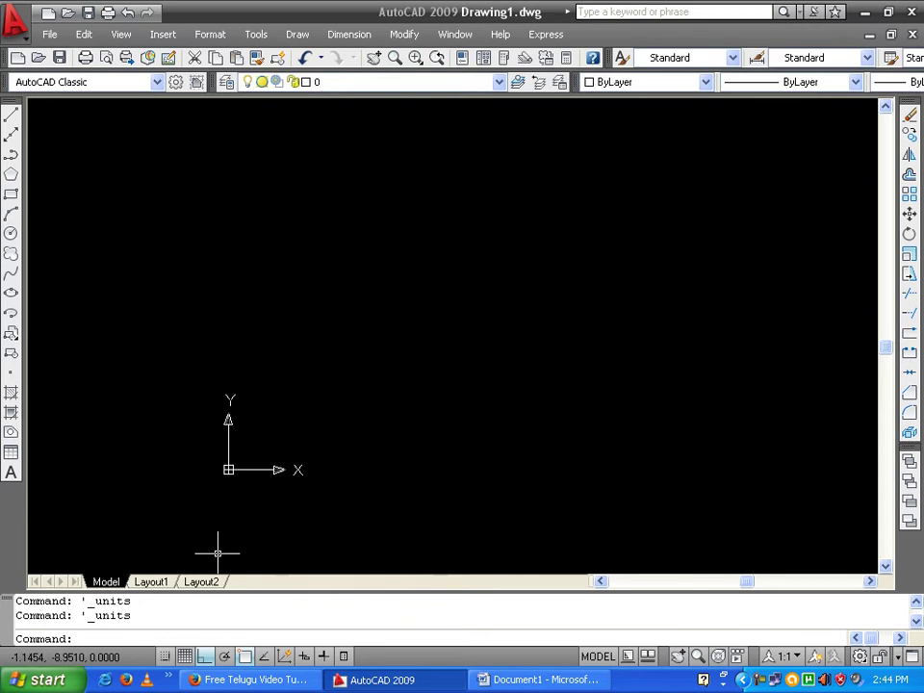
left_click(102, 638)
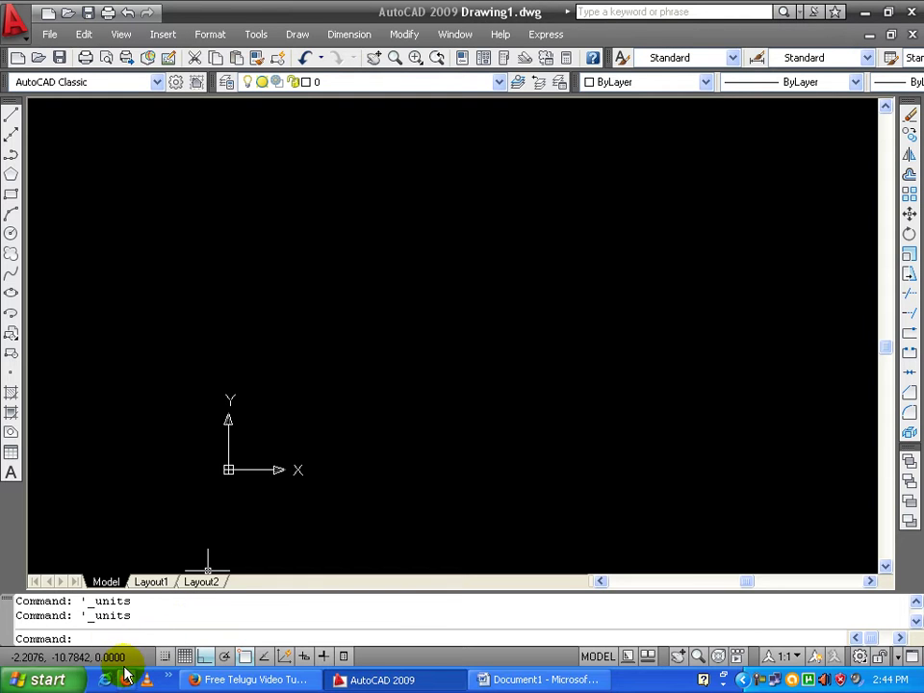
- Start a new blank Word document and type 2' on the page
left_click(513, 680)
key("ctrl+n")
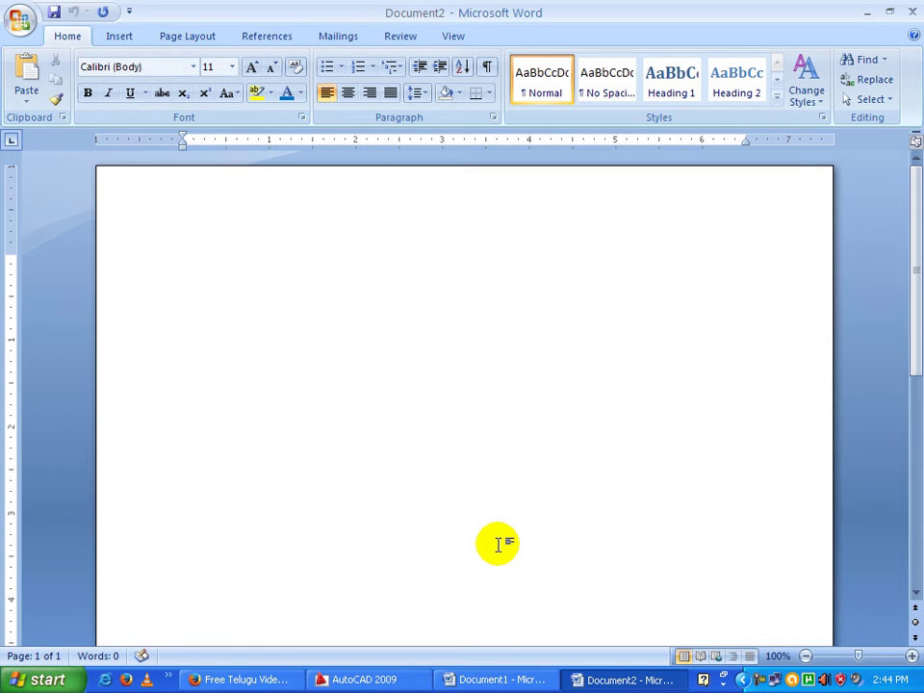
left_click(309, 458)
type("2")
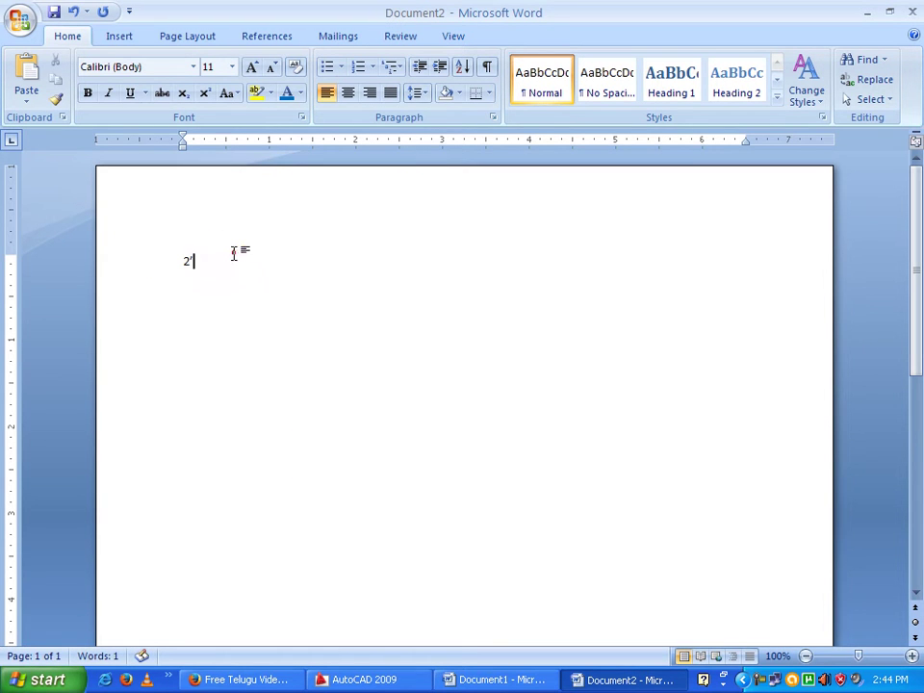
- Enlarge the 2' to 55 pt and append 4" so it reads 2' 4"
left_click(95, 258)
key("ctrl+bracketright")
key("ctrl+bracketright")
key("ctrl+bracketright")
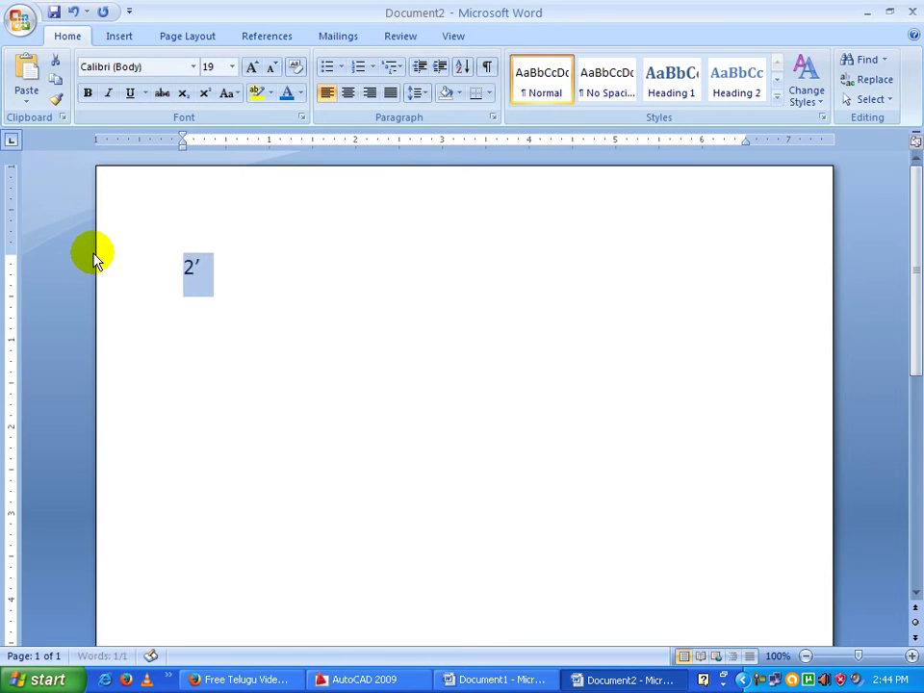
key("ctrl+bracketright")
key("ctrl+bracketright")
key("ctrl+bracketright")
key("ctrl+bracketright")
key("ctrl+bracketright")
key("ctrl+bracketright")
key("ctrl+bracketright")
key("ctrl+bracketright")
key("ctrl+bracketright")
key("Right")
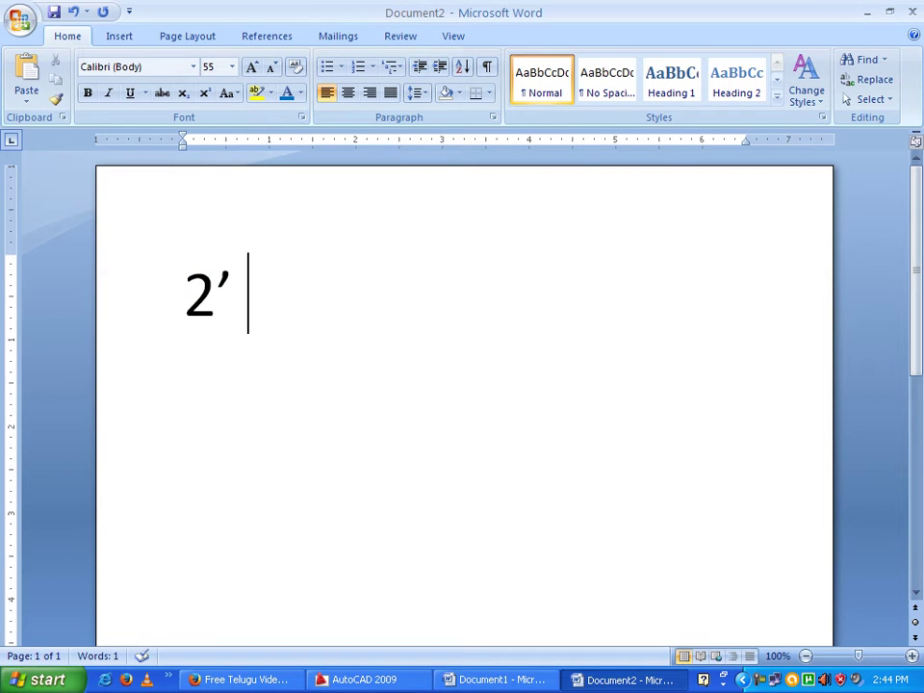
type("4\"")
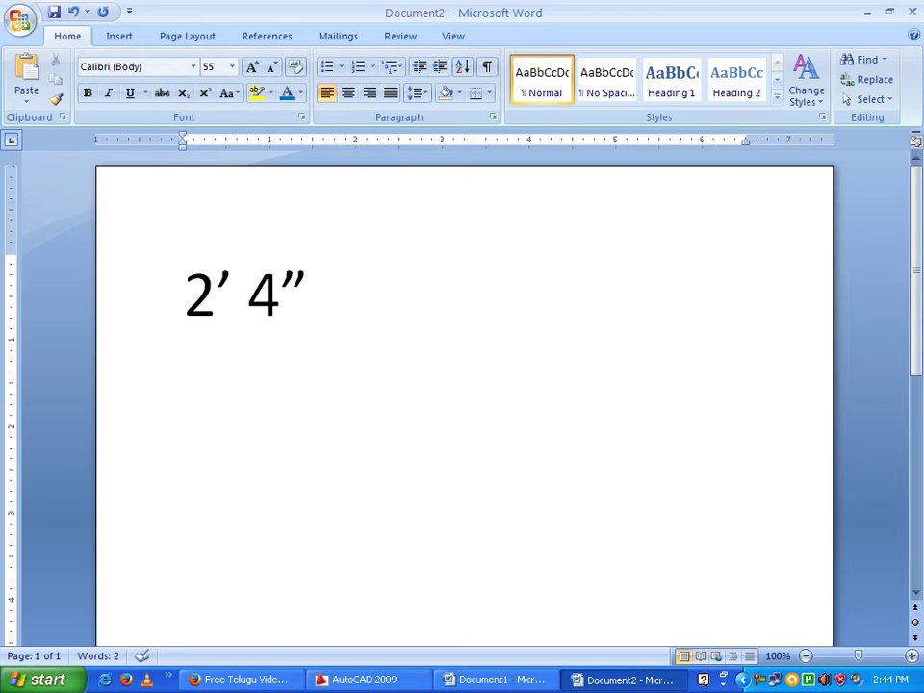
left_click(375, 679)
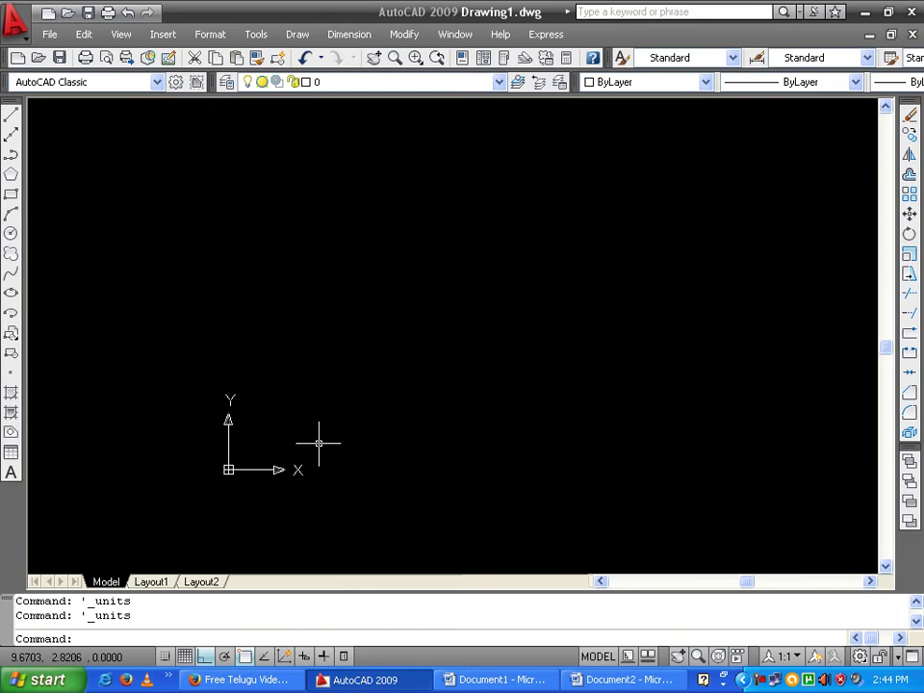
left_click(129, 37)
mouse_move(210, 35)
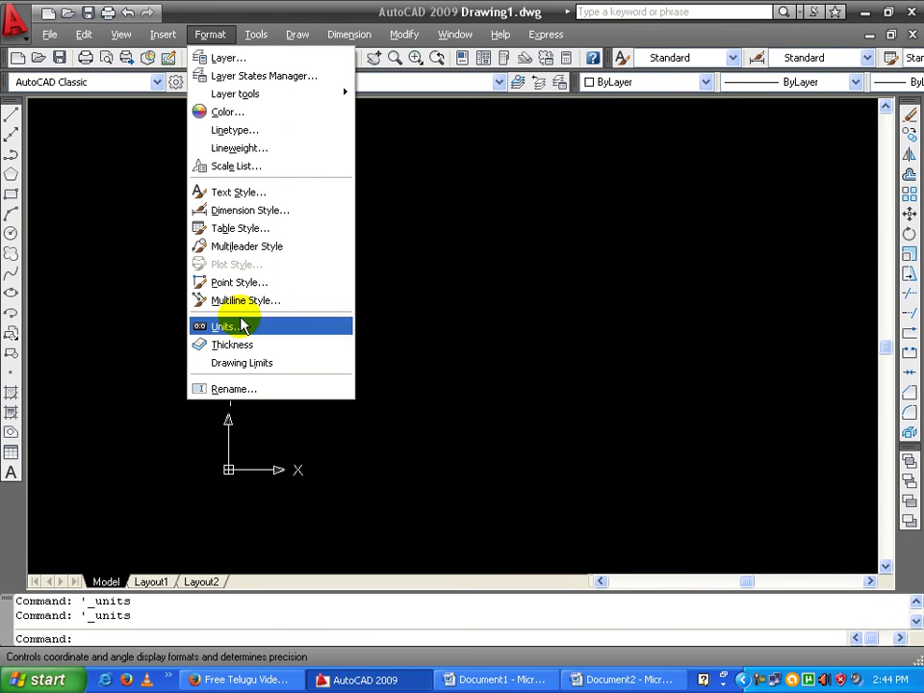
left_click(240, 328)
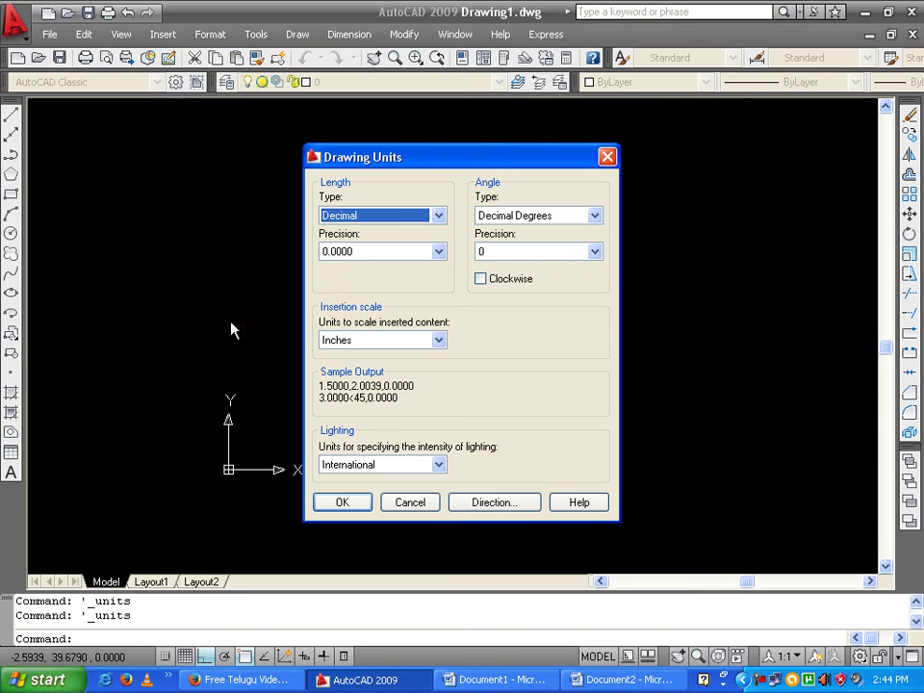
left_click(370, 253)
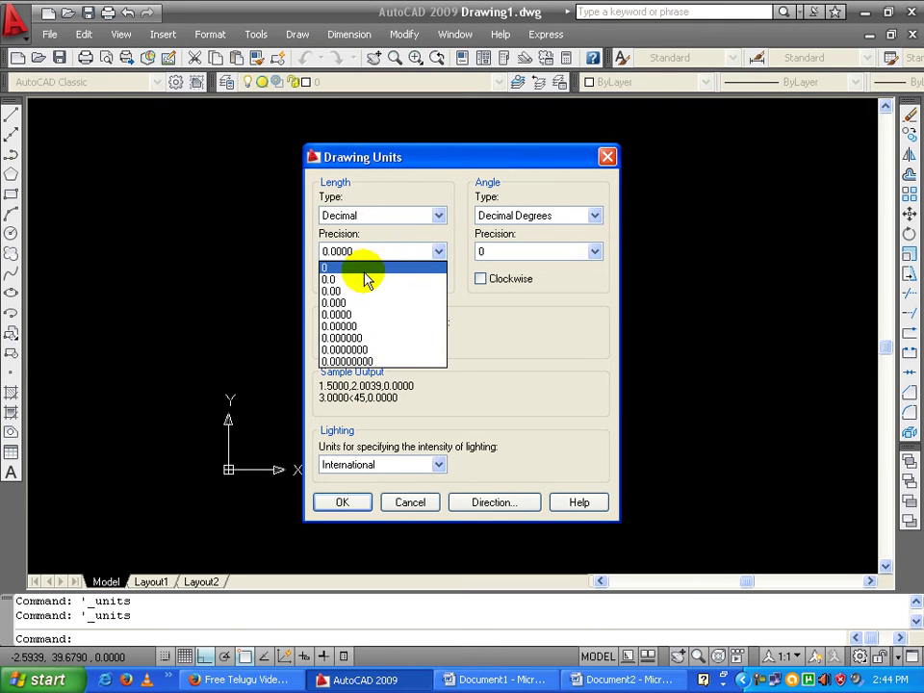
left_click(363, 277)
left_click(371, 251)
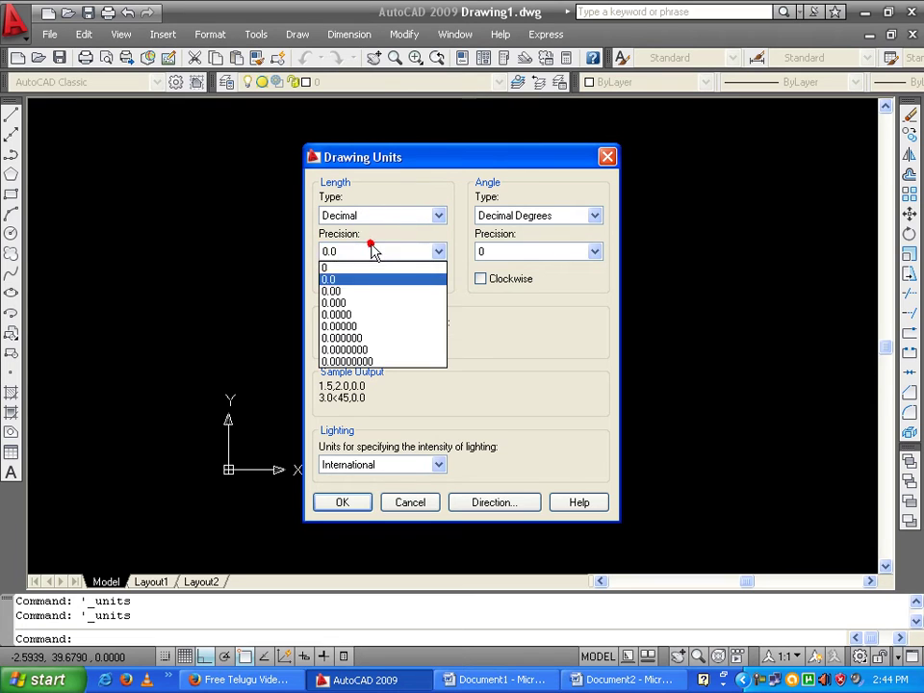
left_click(358, 277)
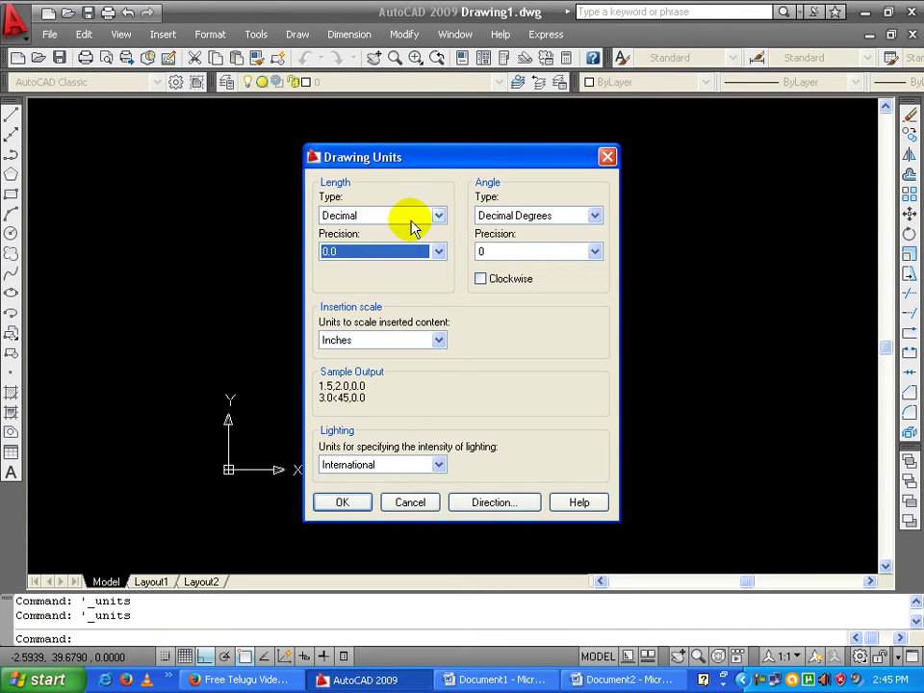
left_click(413, 215)
left_click(375, 258)
left_click(371, 252)
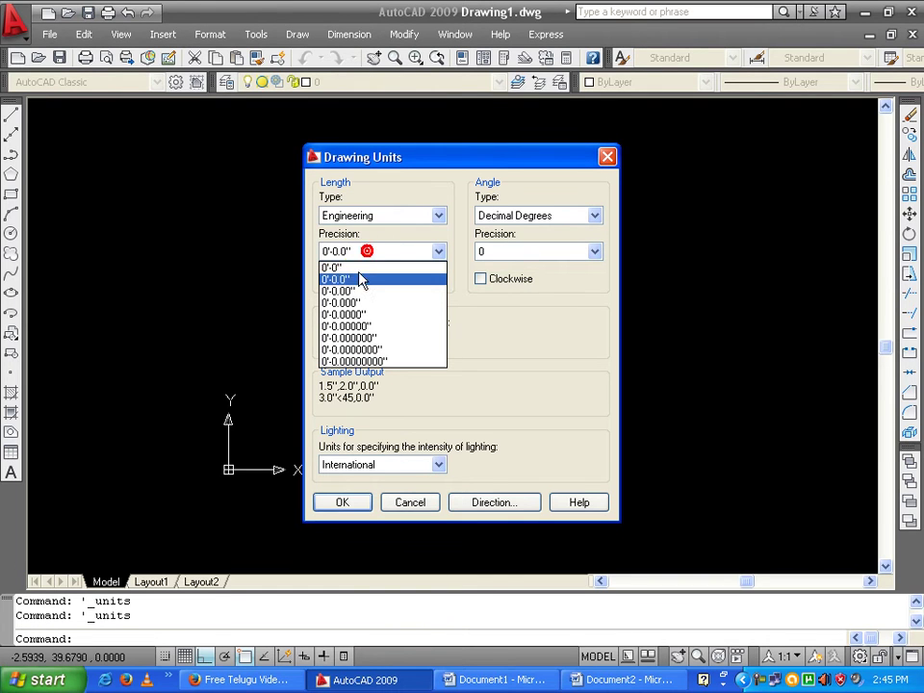
left_click(352, 266)
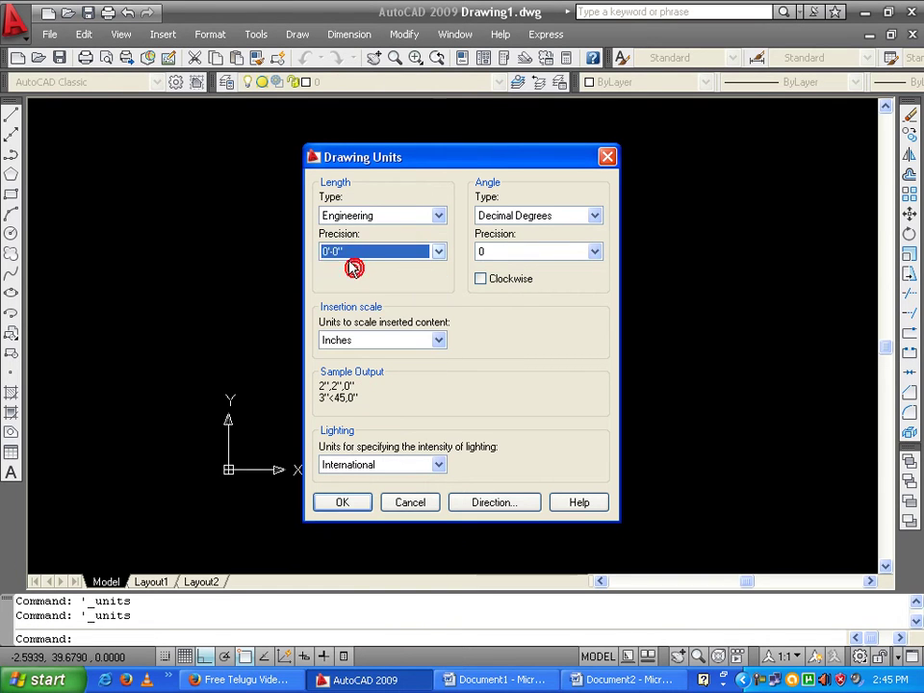
left_click(341, 251)
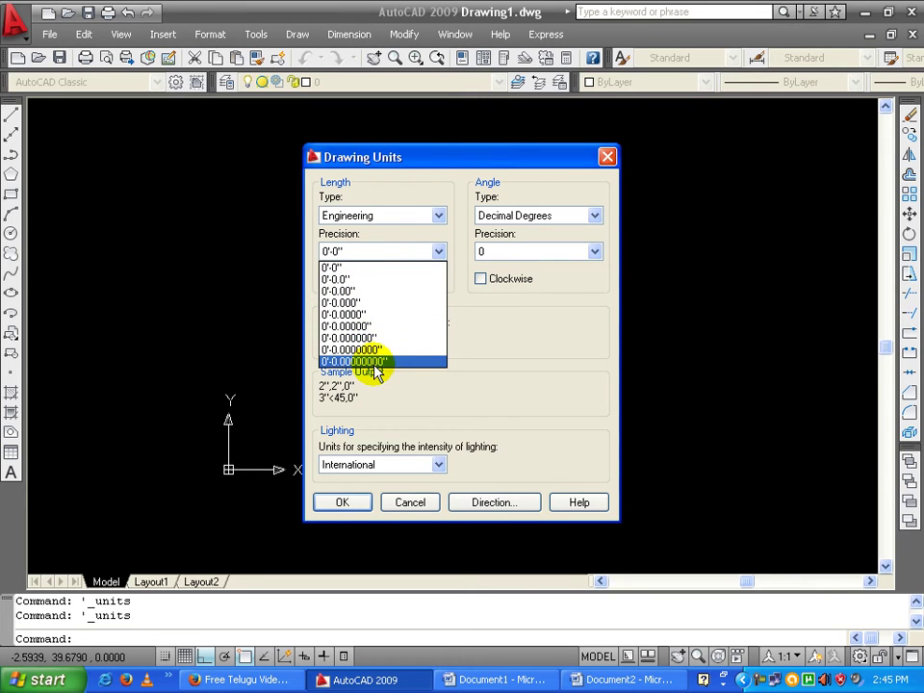
left_click(348, 268)
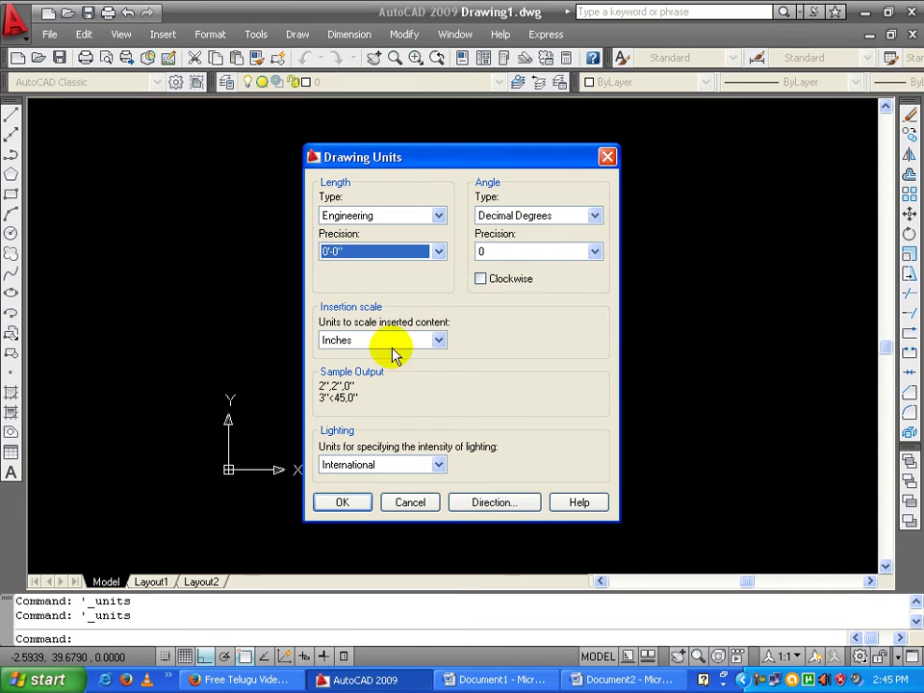
left_click(416, 504)
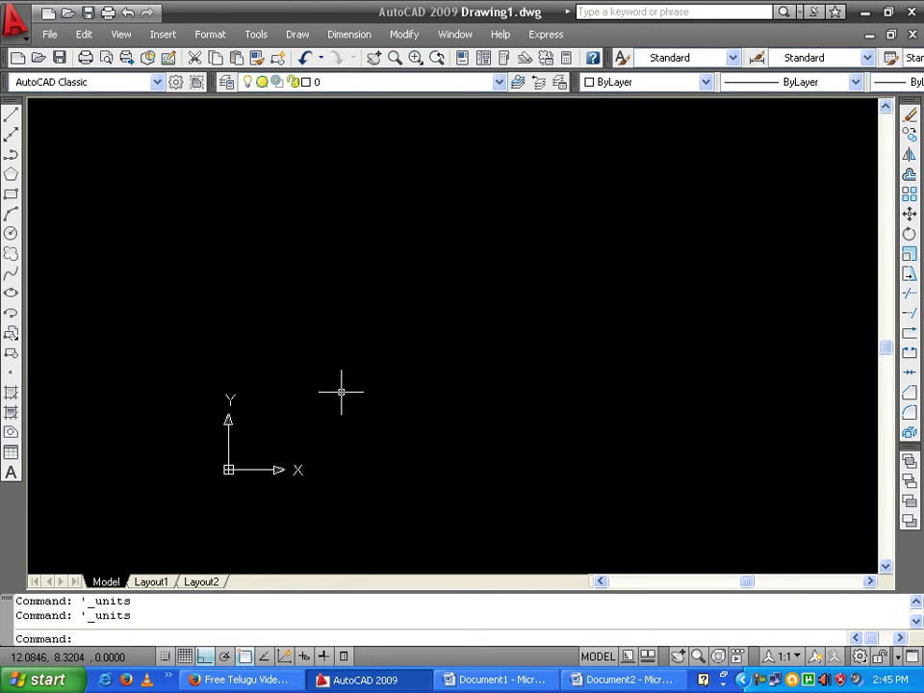
left_click(286, 35)
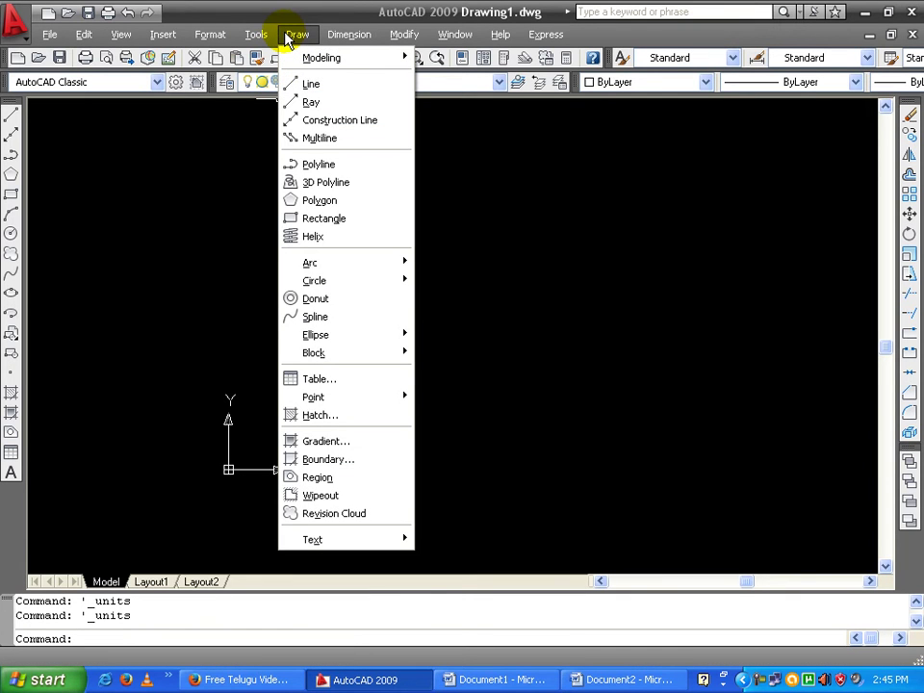
mouse_move(210, 34)
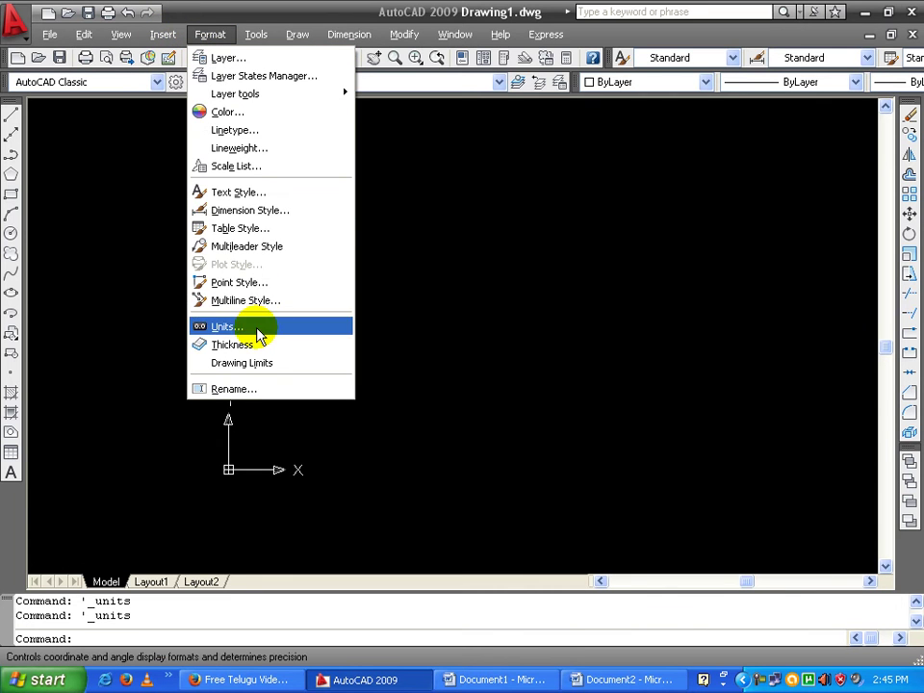
left_click(257, 213)
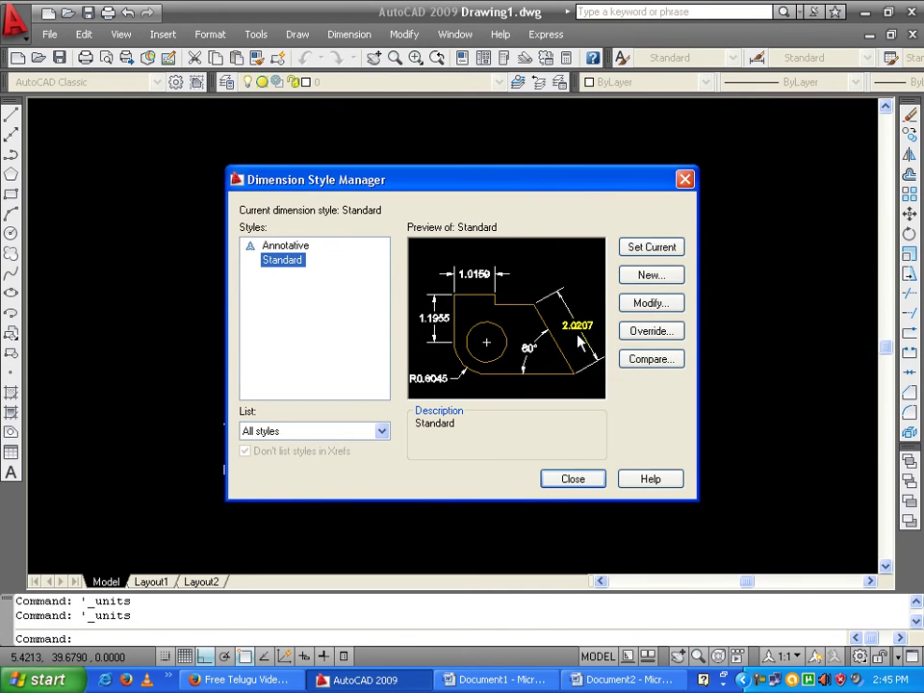
left_click(654, 304)
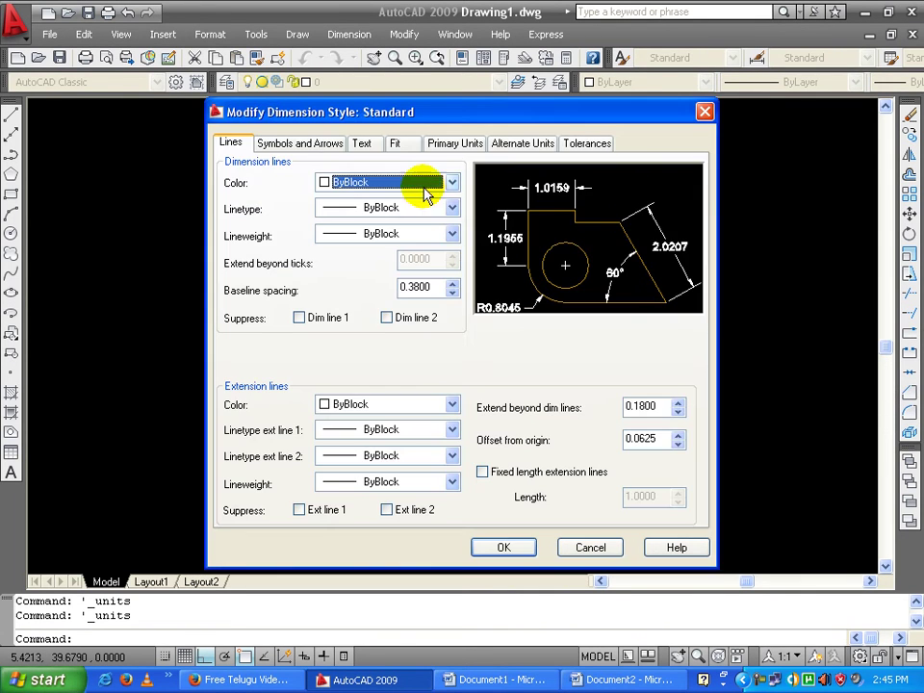
left_click(454, 143)
left_click(384, 181)
left_click(375, 221)
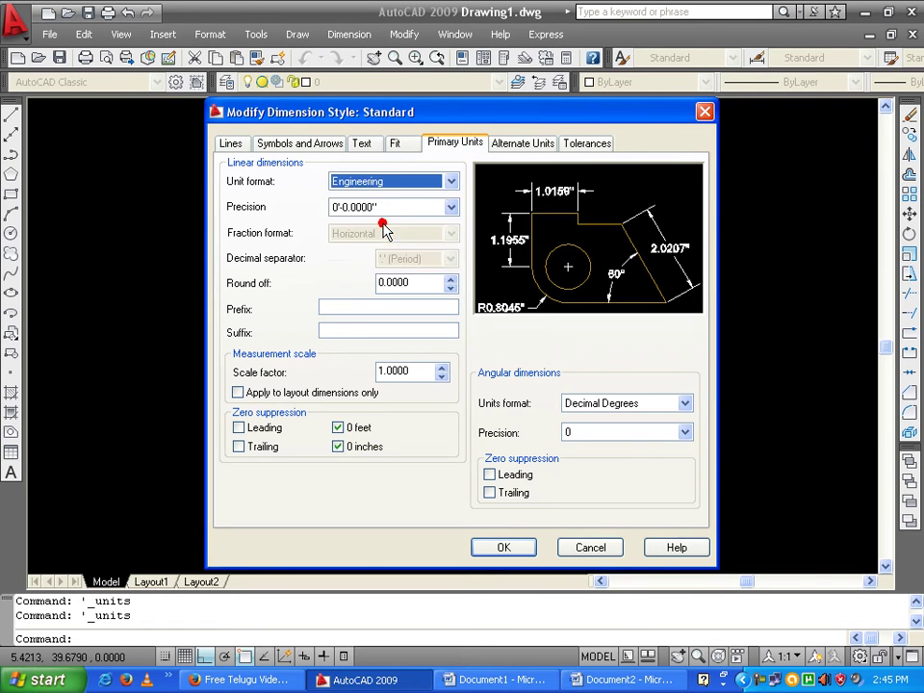
left_click(446, 207)
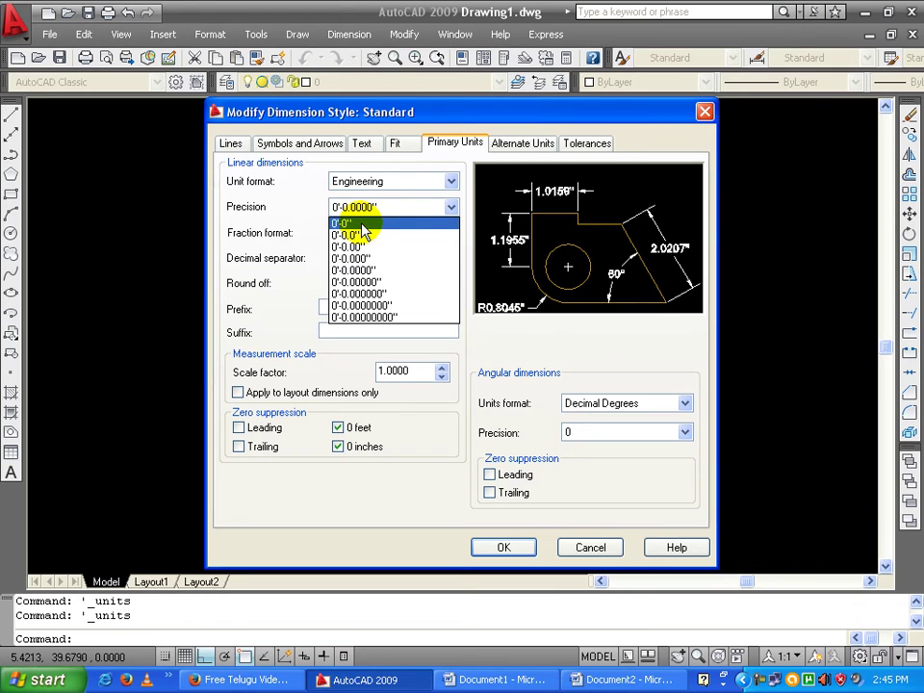
left_click(283, 195)
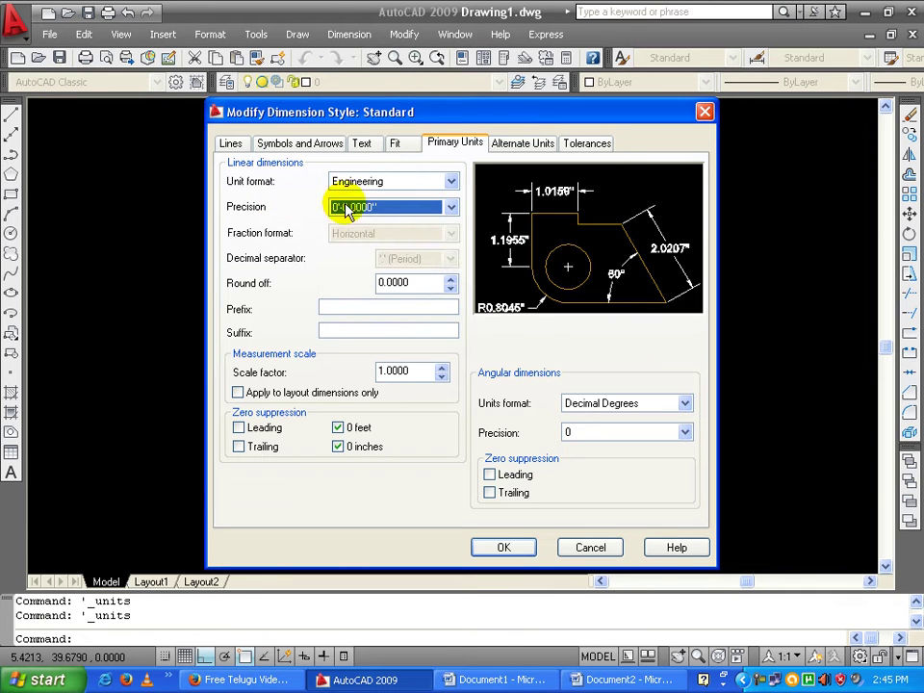
left_click(392, 182)
left_click(394, 207)
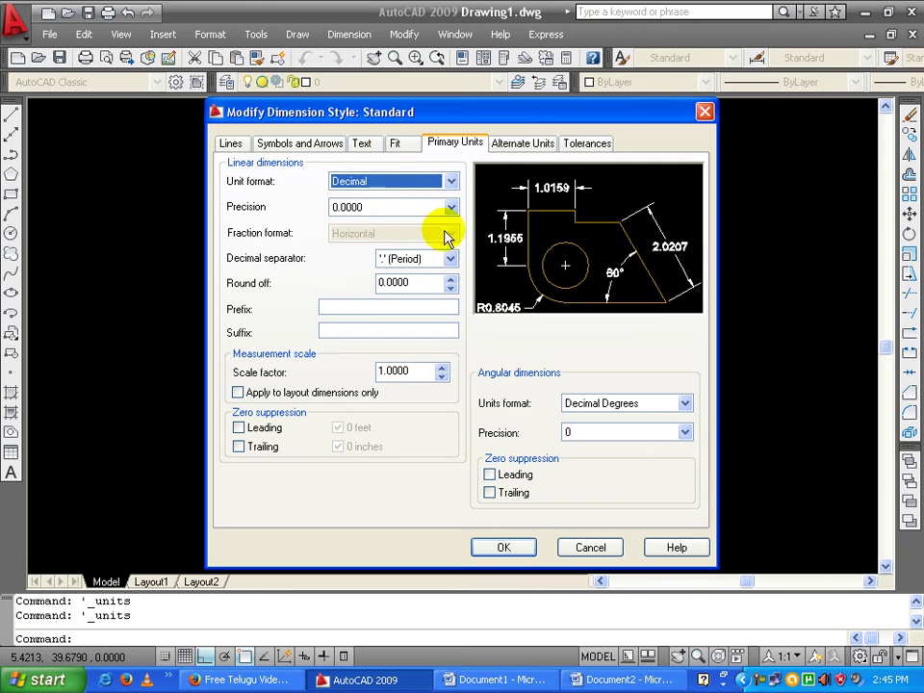
left_click(393, 181)
left_click(394, 219)
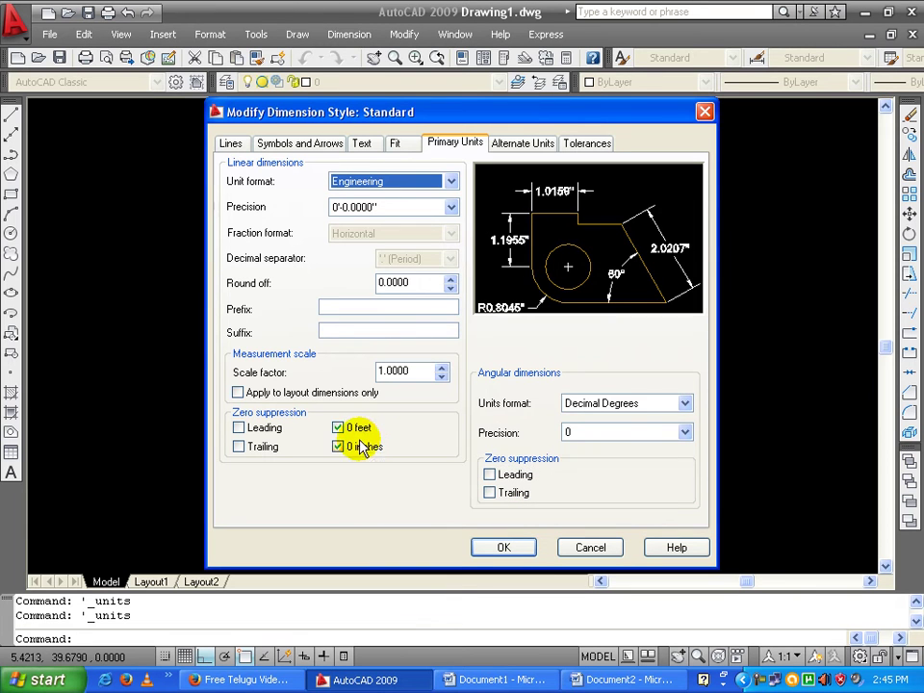
left_click(411, 181)
left_click(388, 211)
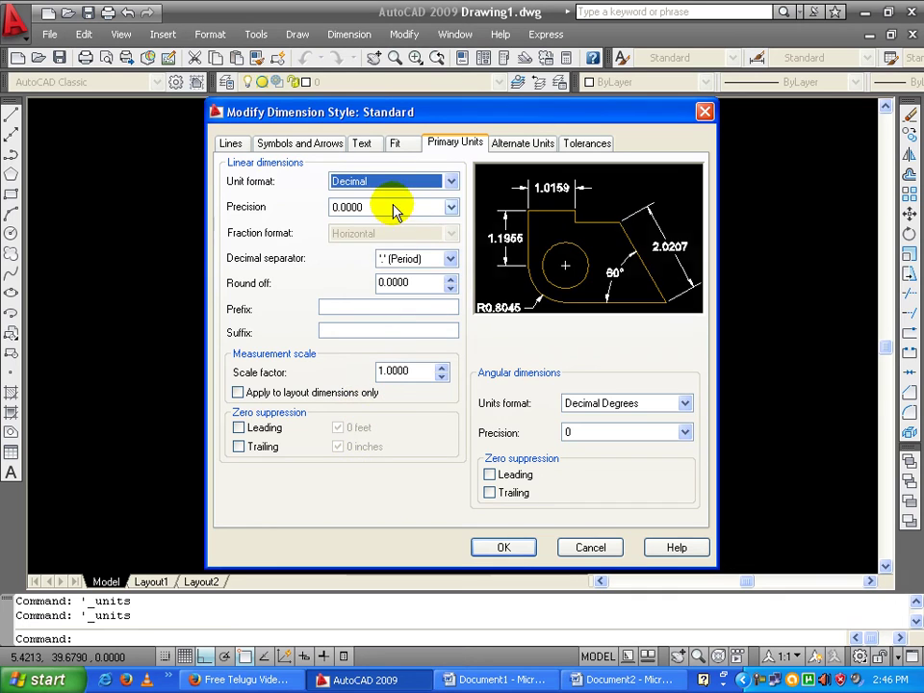
left_click(392, 182)
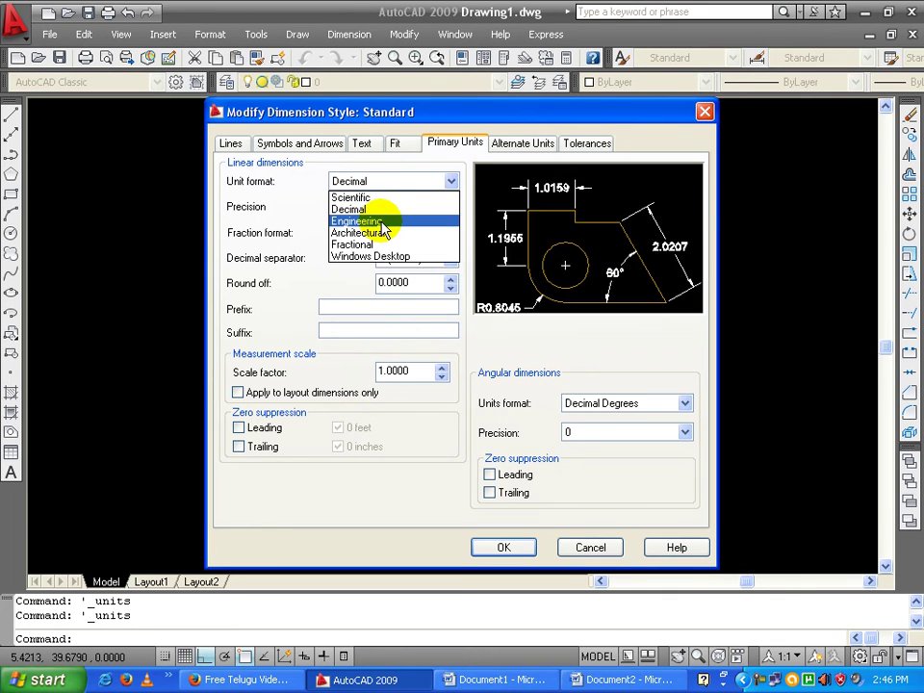
left_click(585, 546)
left_click(583, 546)
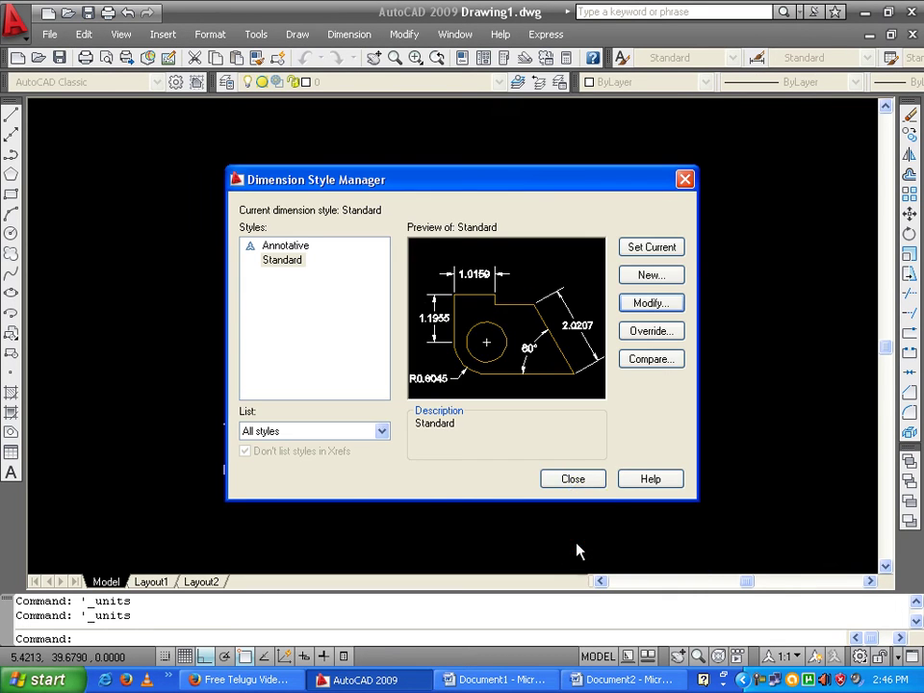
left_click(569, 478)
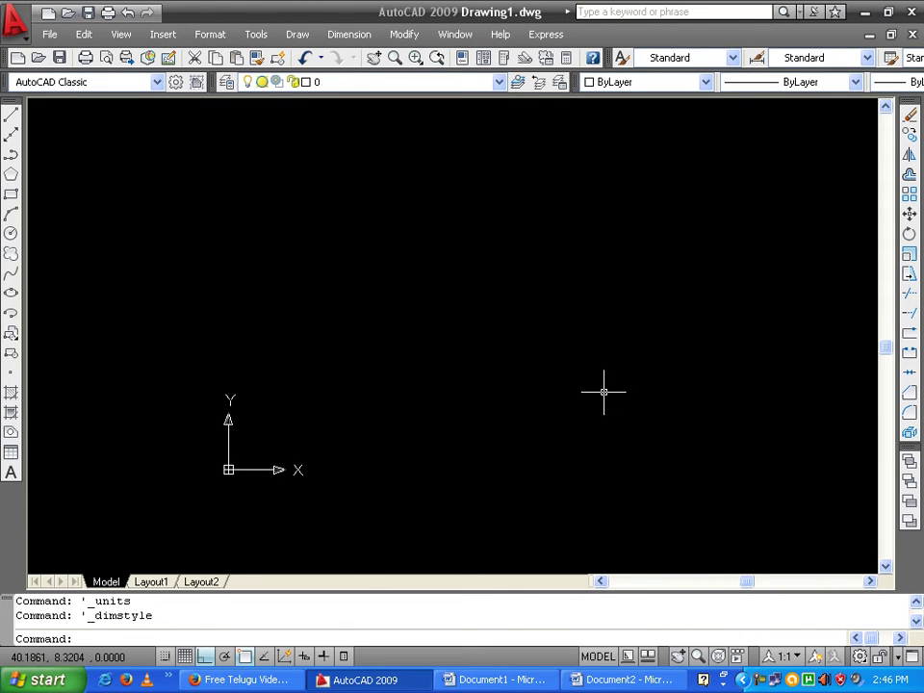
- Cancel stray selections, glance at the dimension style settings, and reopen Drawing Units
left_click(214, 34)
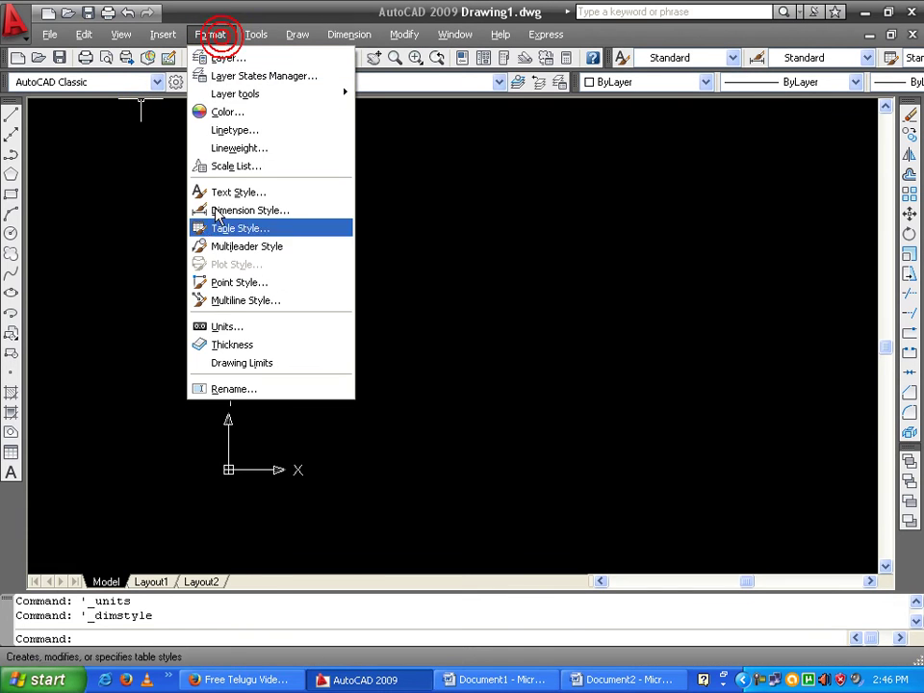
left_click(444, 303)
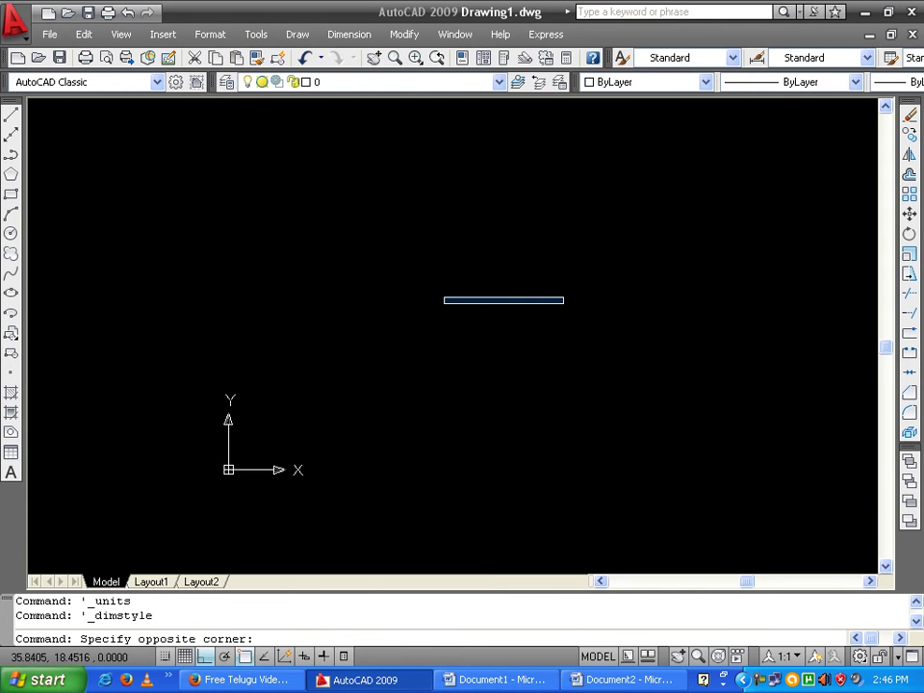
key("Escape")
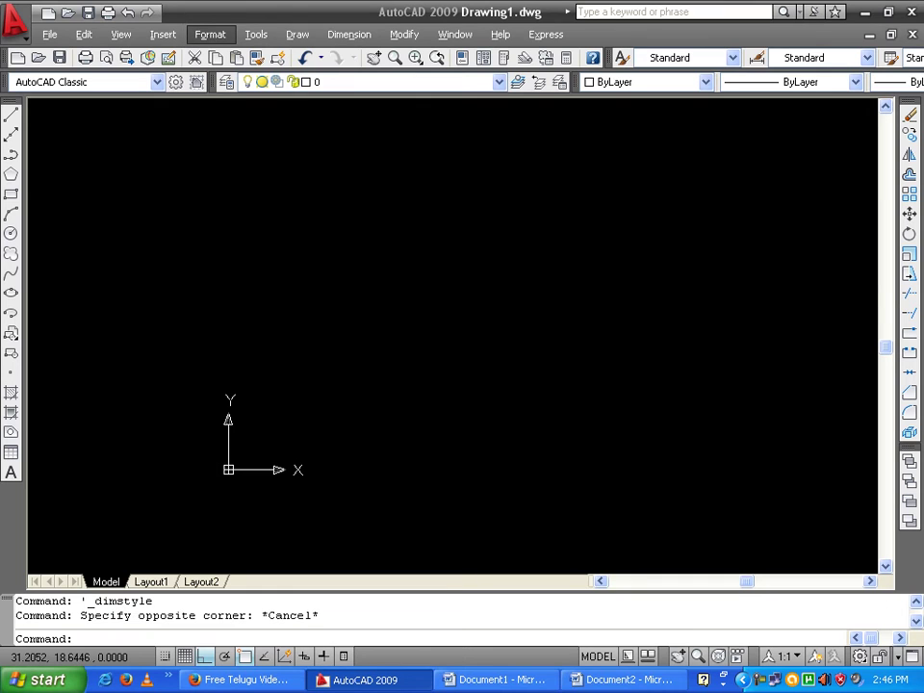
key("alt+d")
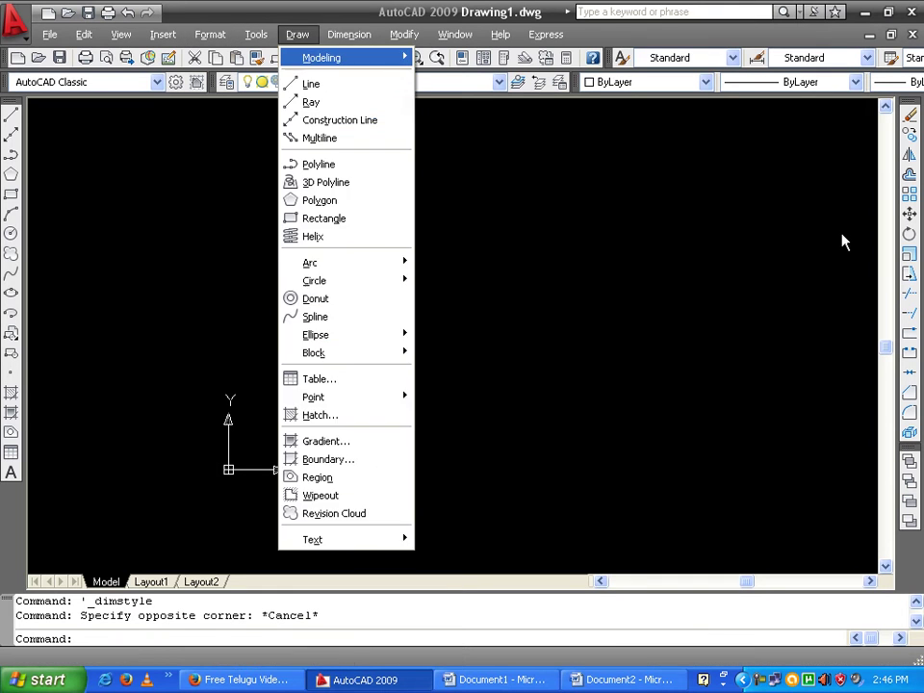
key("Escape")
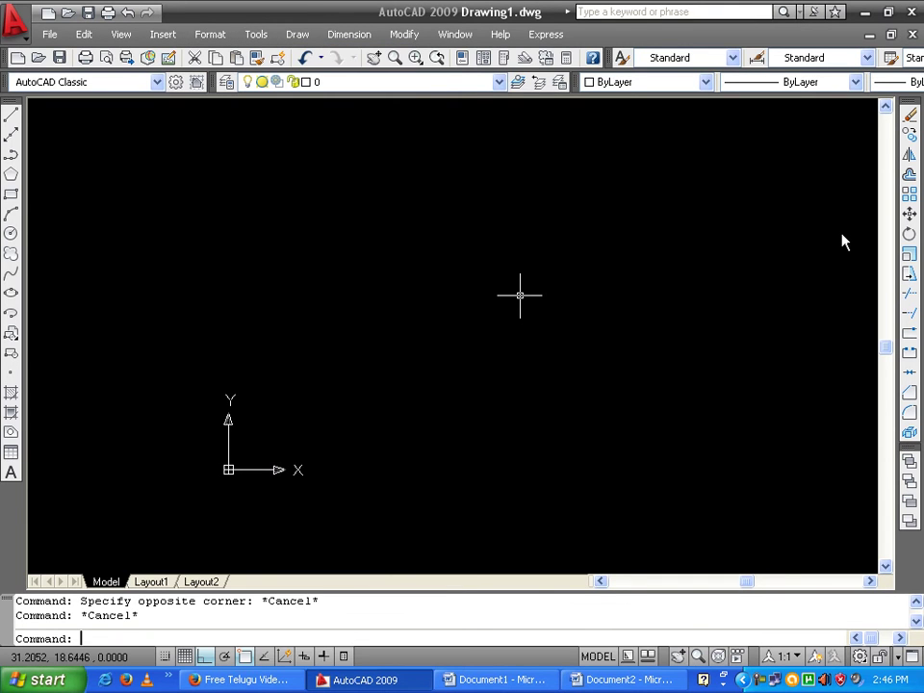
left_click(430, 638)
type("d")
key("Return")
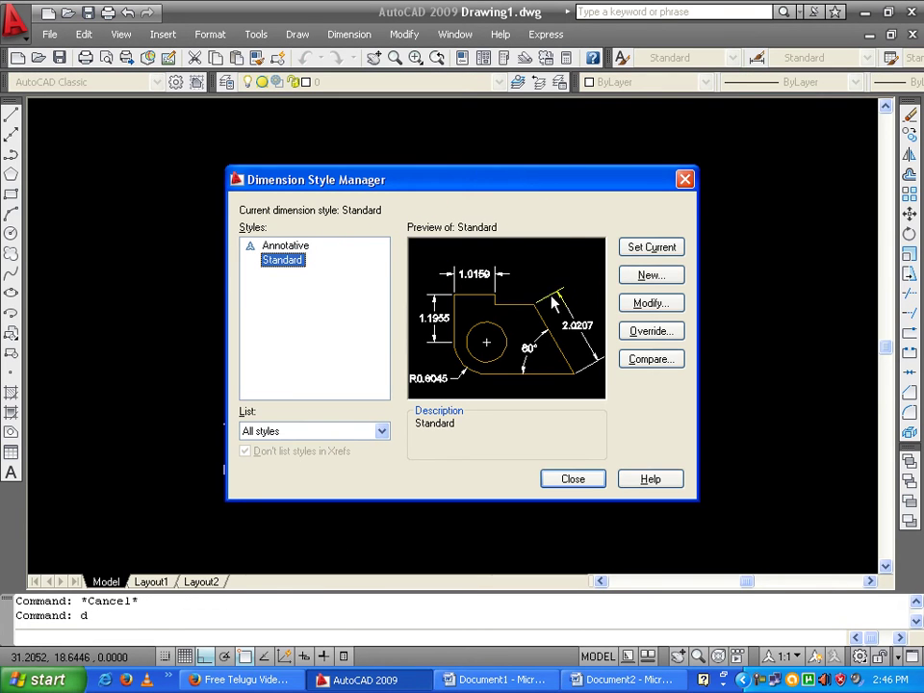
key("Escape")
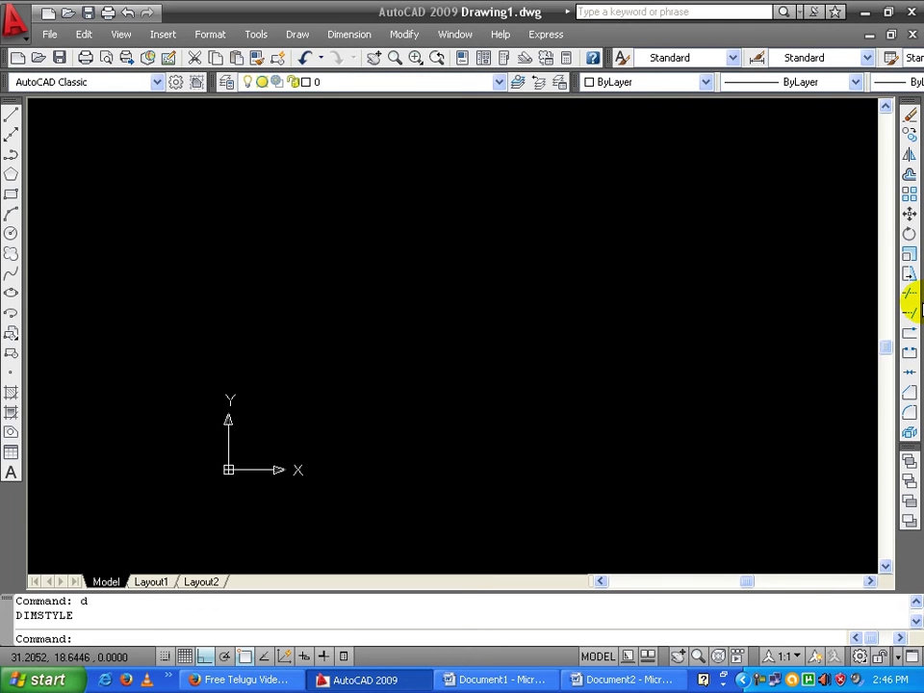
left_click(430, 638)
type("un")
key("Return")
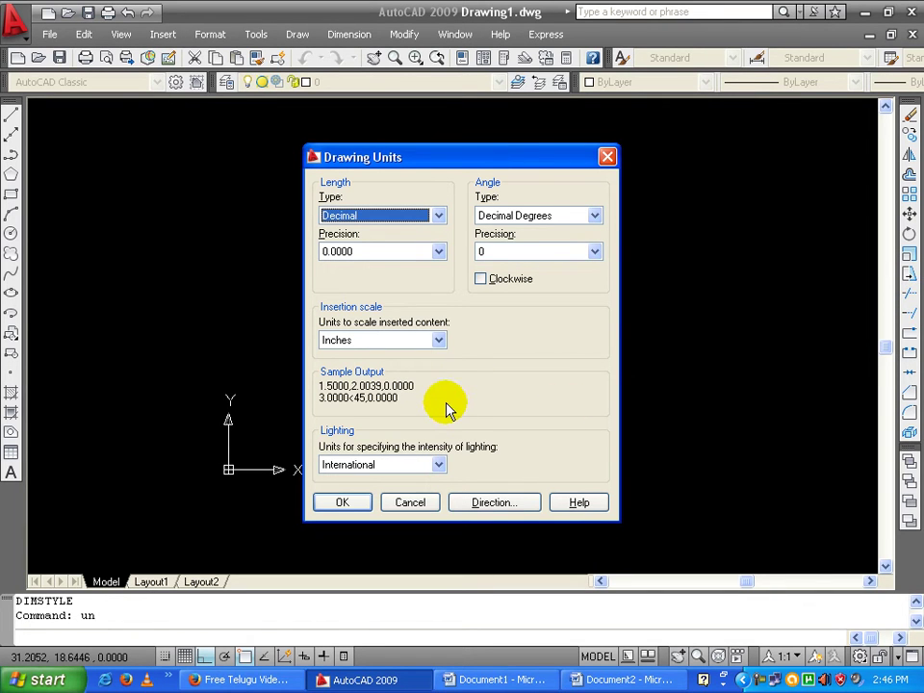
- Set the drawing's length units to Engineering with 0'-0" precision
left_click(384, 218)
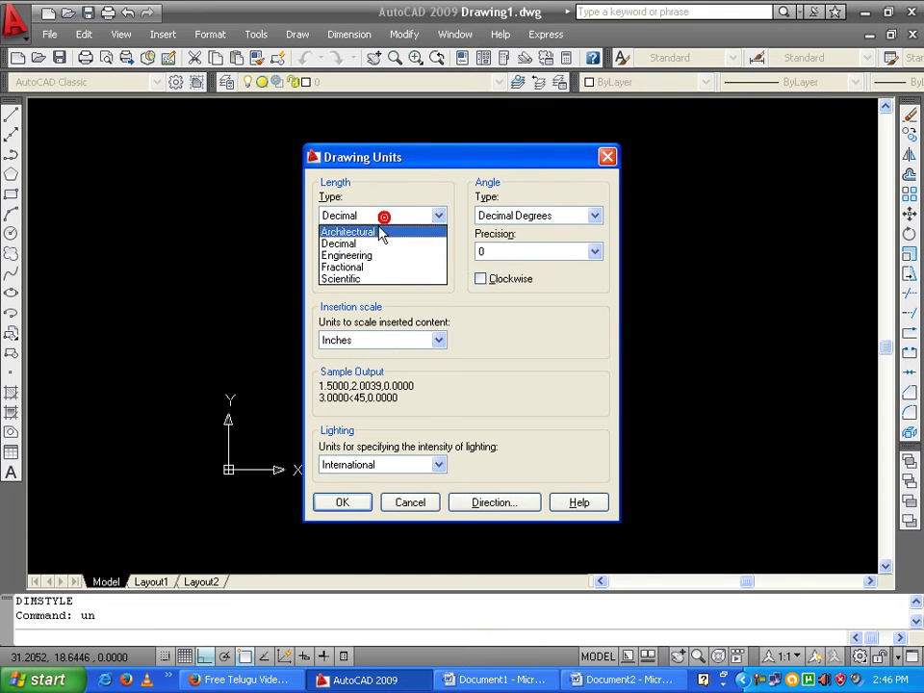
left_click(376, 256)
left_click(376, 251)
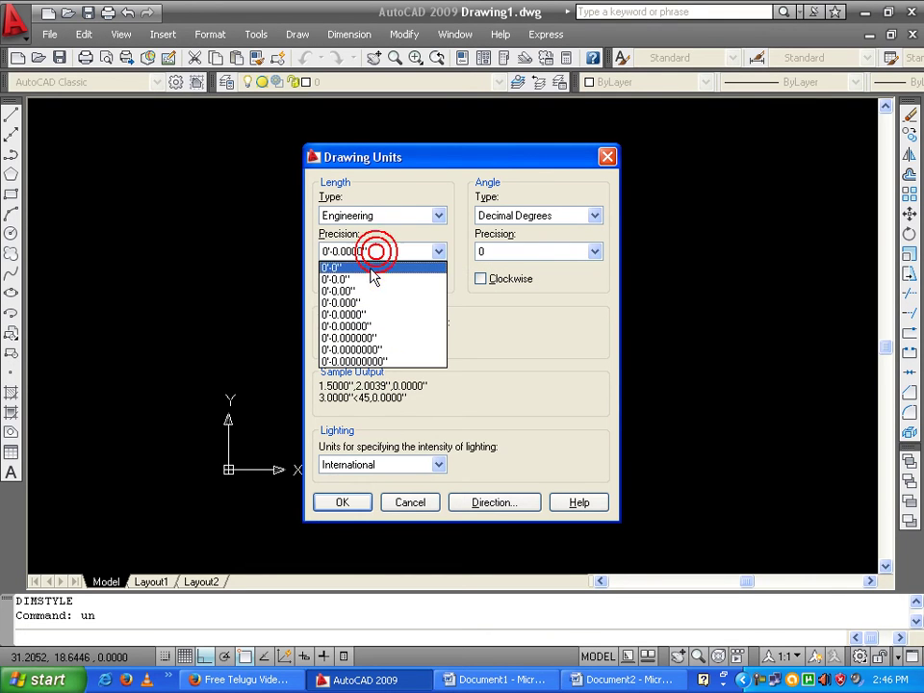
left_click(372, 267)
left_click(341, 504)
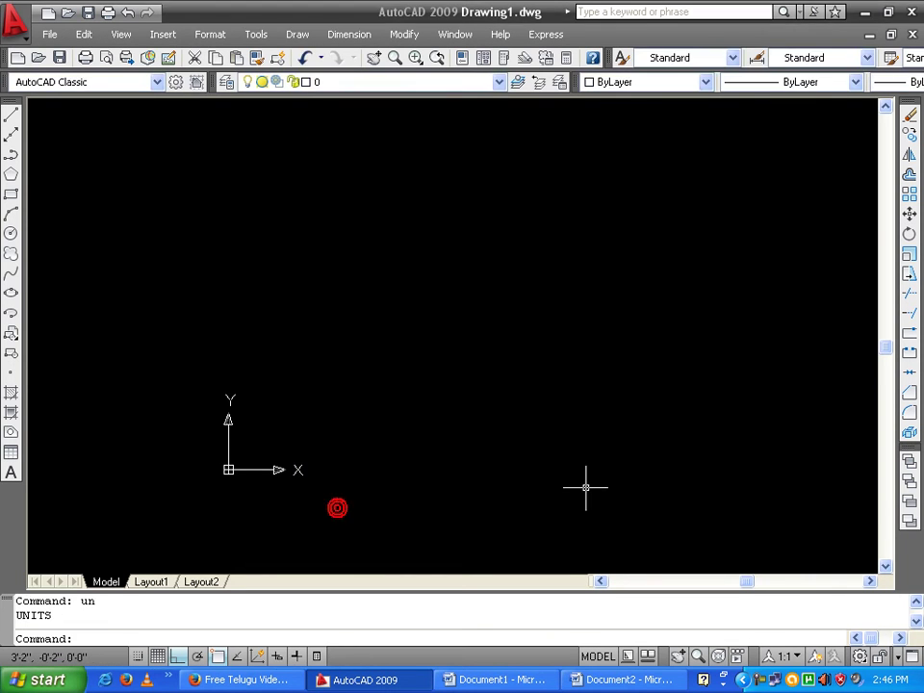
left_click(430, 638)
type("d")
- Give the Standard dimension style Engineering primary units with 0'-0" precision
key("Return")
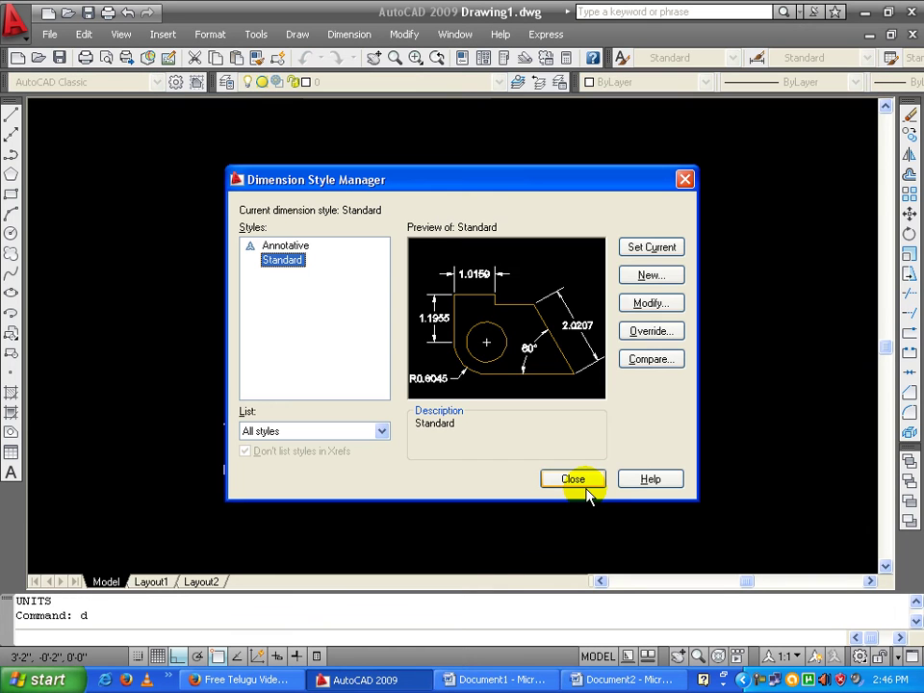
left_click(654, 306)
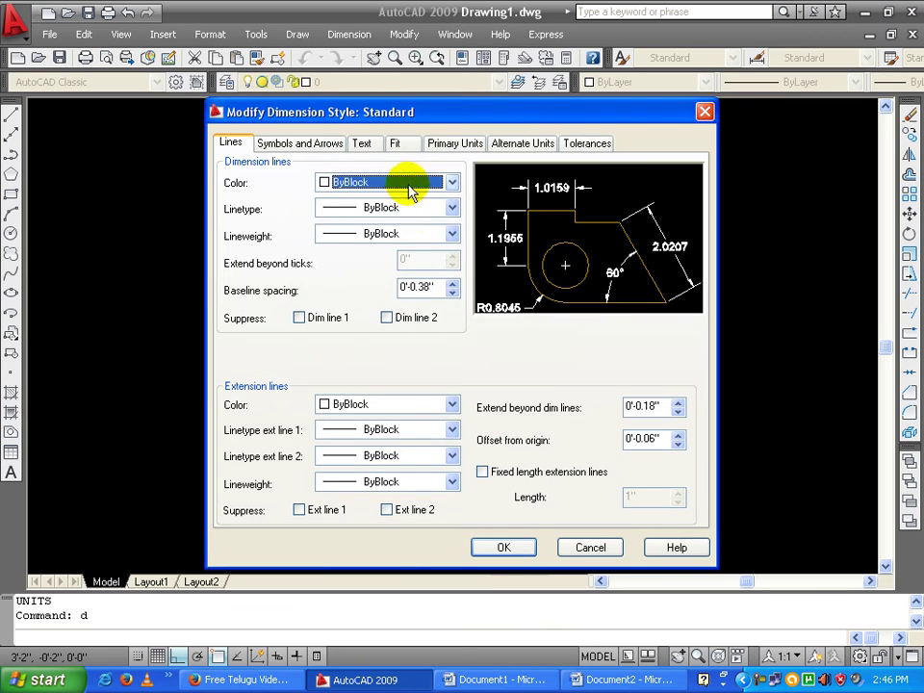
left_click(454, 144)
left_click(371, 182)
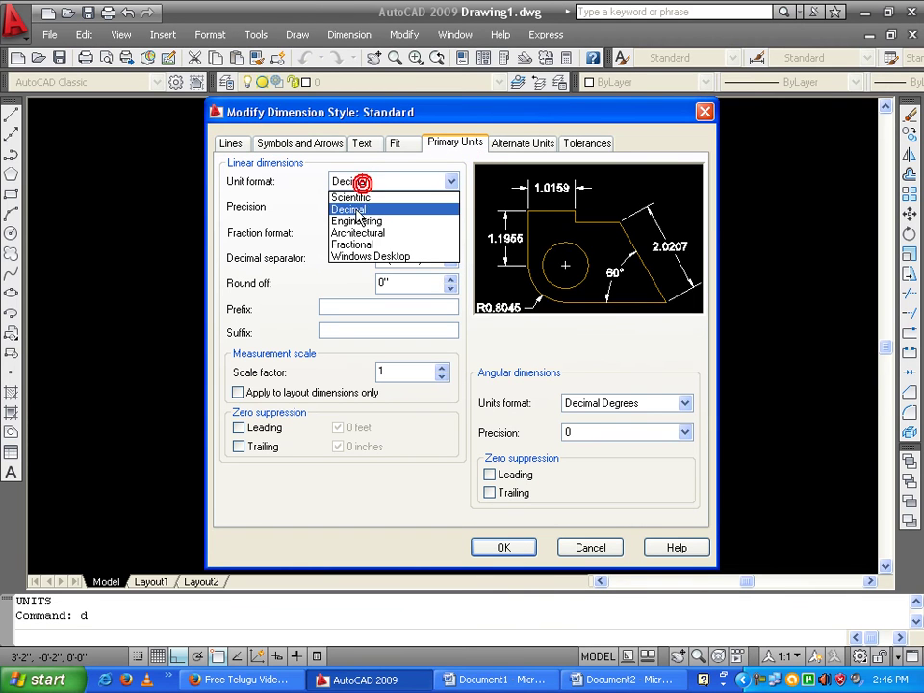
left_click(359, 222)
left_click(388, 206)
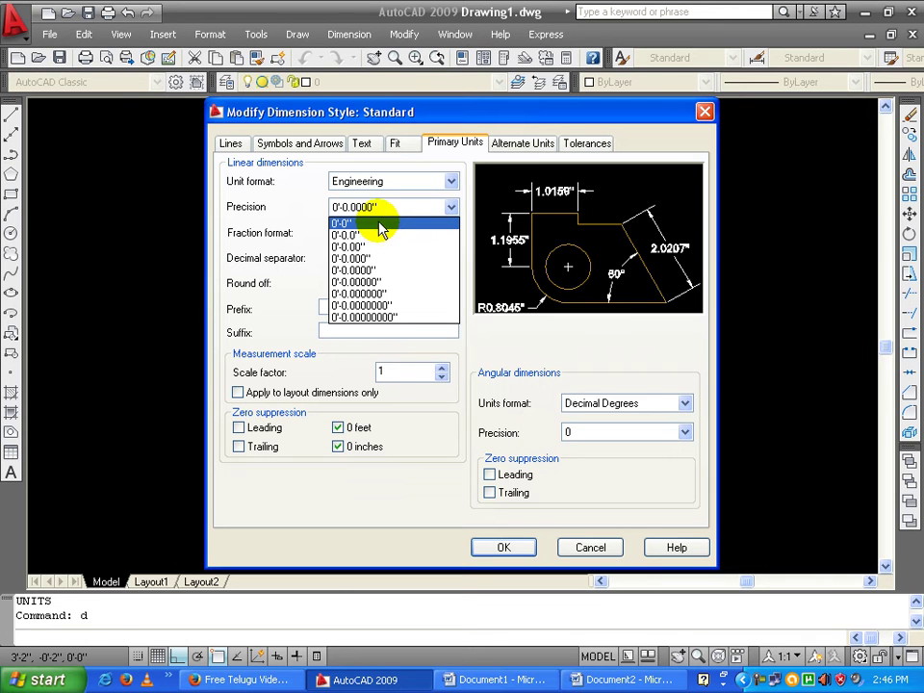
left_click(378, 224)
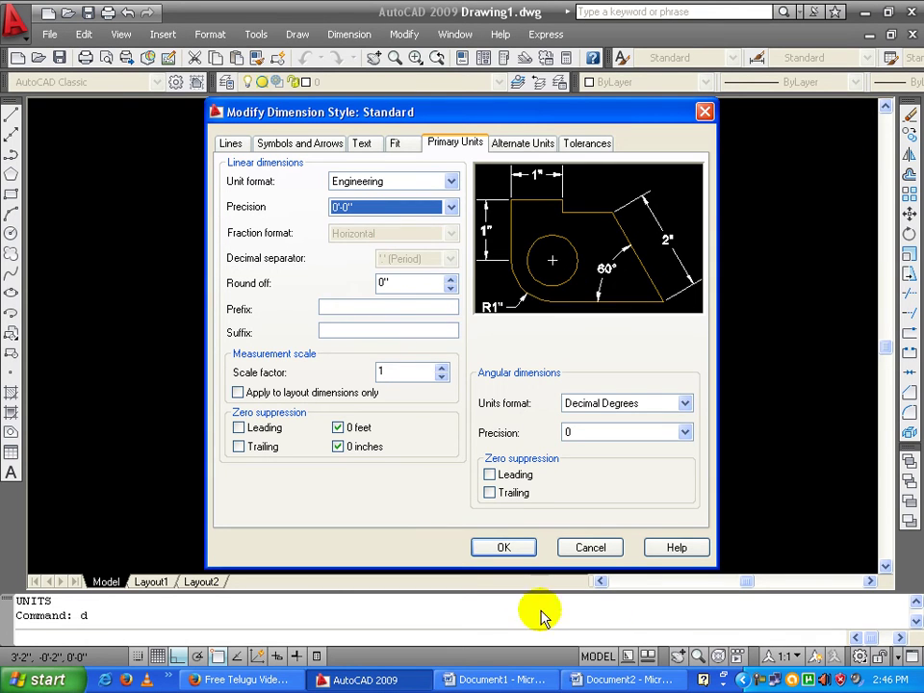
left_click(503, 547)
left_click(563, 478)
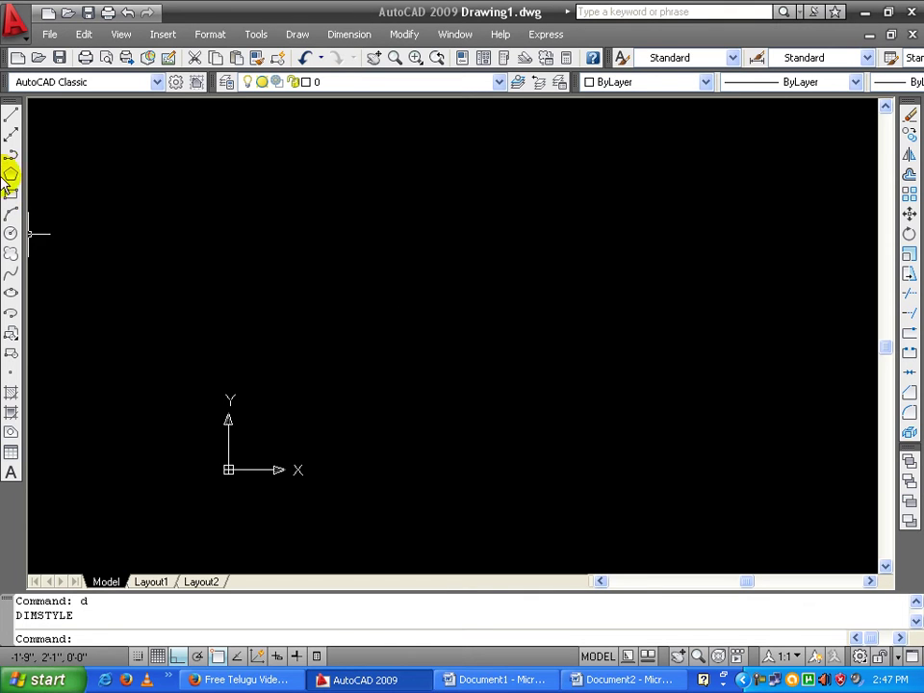
- Draw a horizontal line 5' long using feet-inch input with Ortho on
left_click(10, 114)
left_click(290, 257)
type("5'")
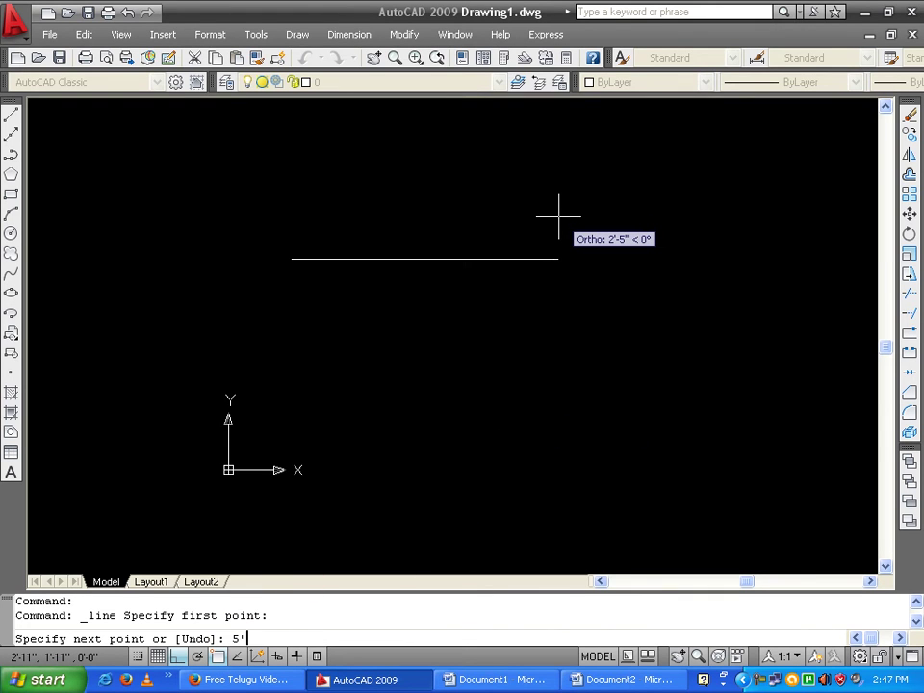
key("Return")
key("Return")
mouse_move(531, 382)
middle_mouse_down()
mouse_move(449, 371)
mouse_move(485, 352)
middle_mouse_up()
scroll(650, 334, "down", 2)
type("z")
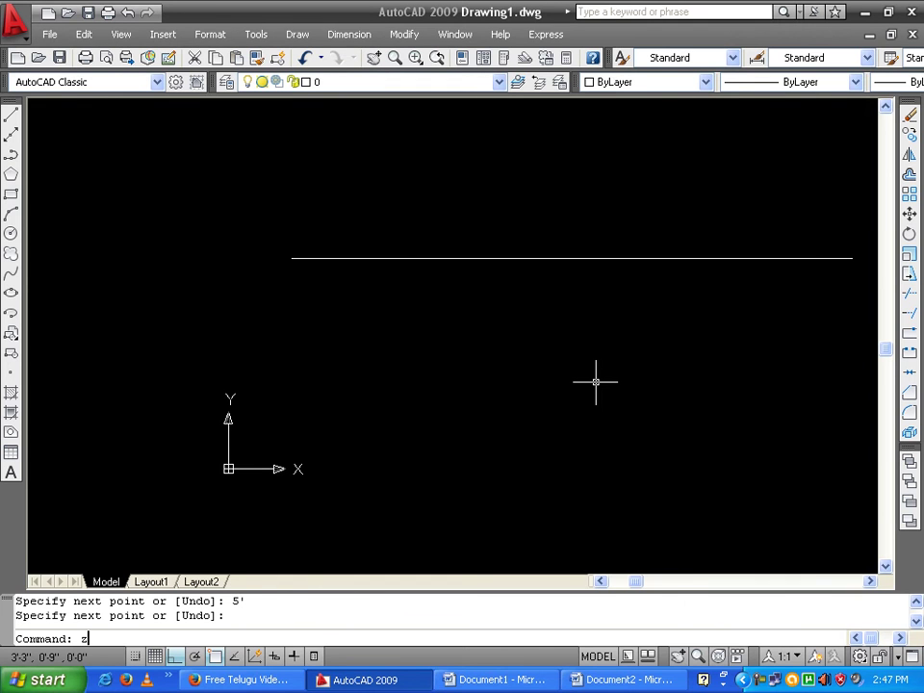
- Zoom to extents and pan so the 5' line sits comfortably in view
key("Return")
type("e")
key("Return")
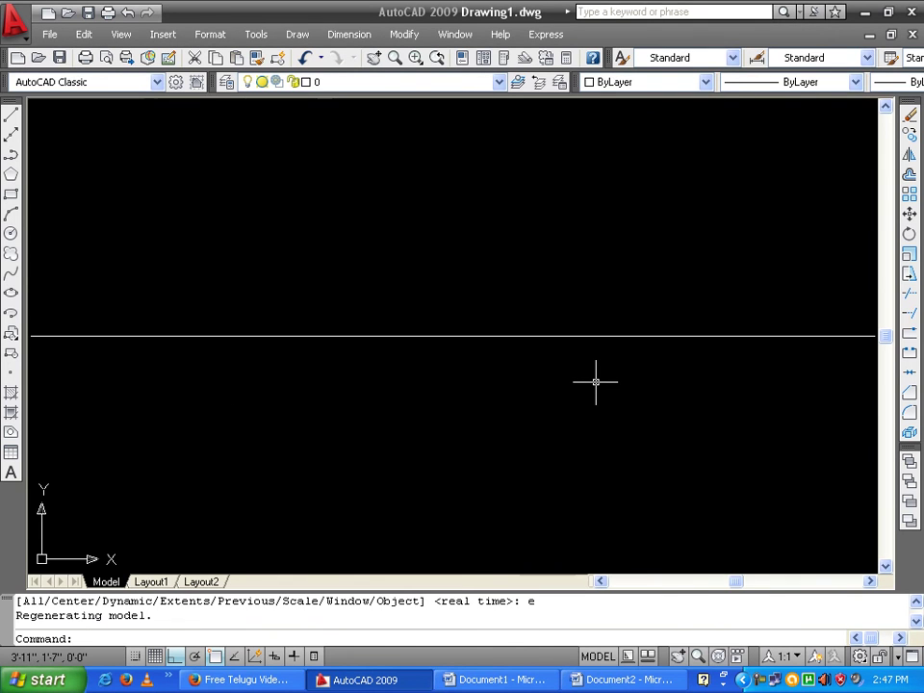
scroll(596, 382, "down", 4)
middle_click_drag(617, 450, 414, 443)
scroll(359, 435, "up", 2)
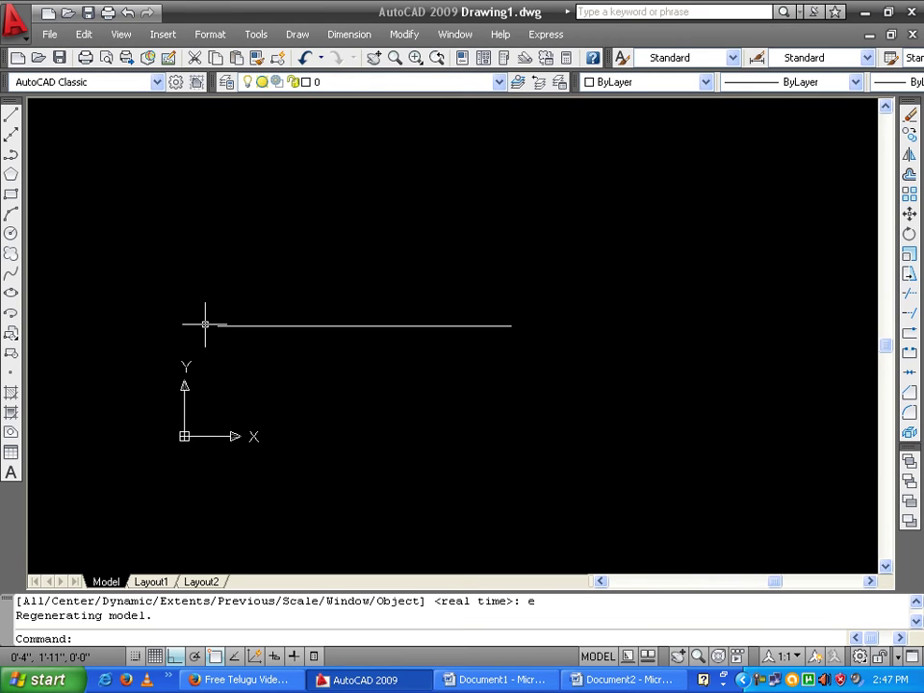
middle_click_drag(299, 400, 300, 399)
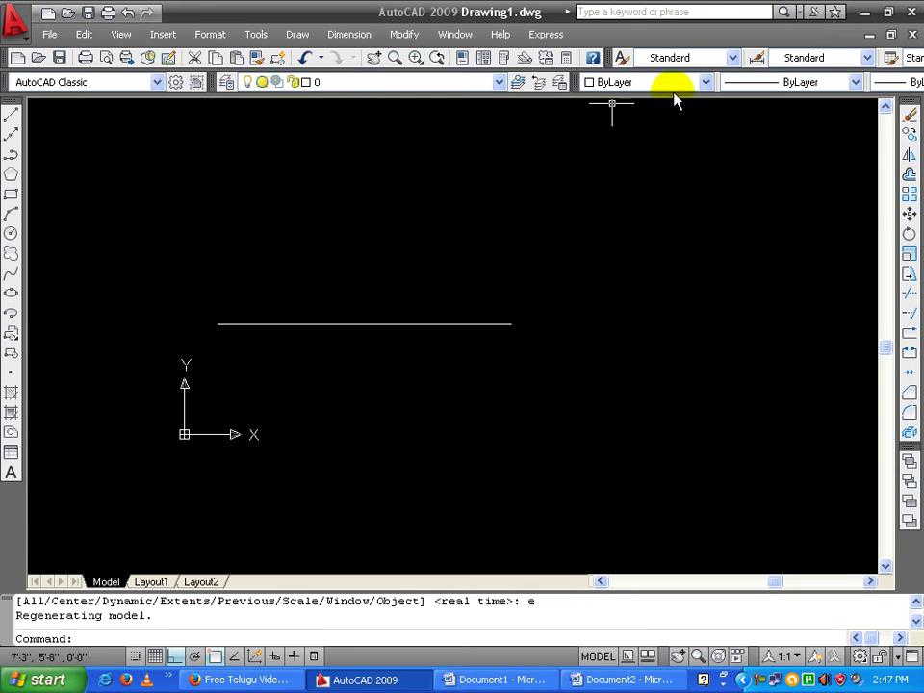
- Show the Dimension toolbar and dock it above the command line
right_click(633, 34)
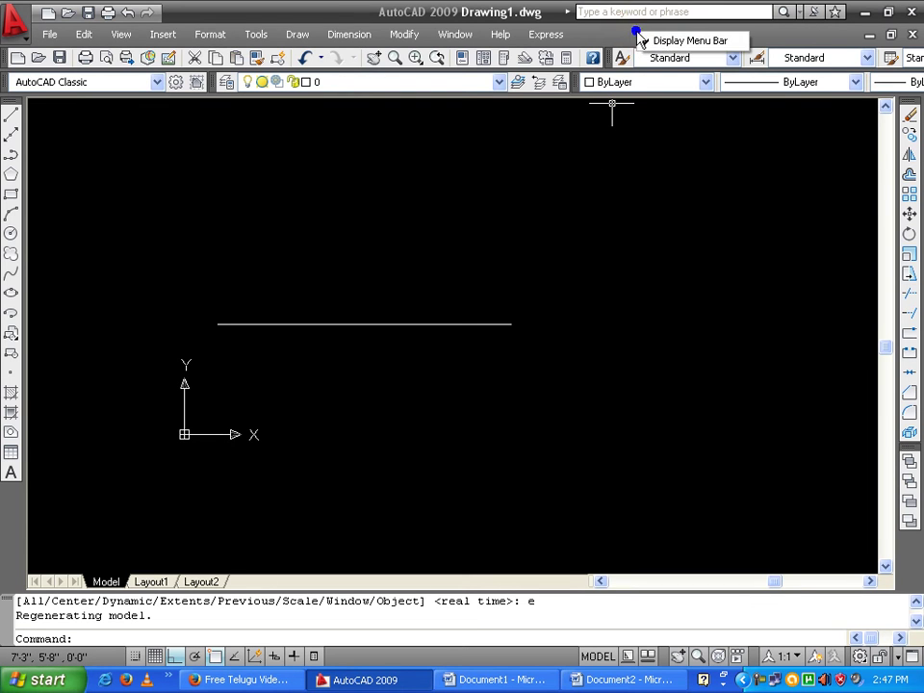
left_click(601, 49)
right_click(776, 31)
left_click(693, 32)
right_click(585, 34)
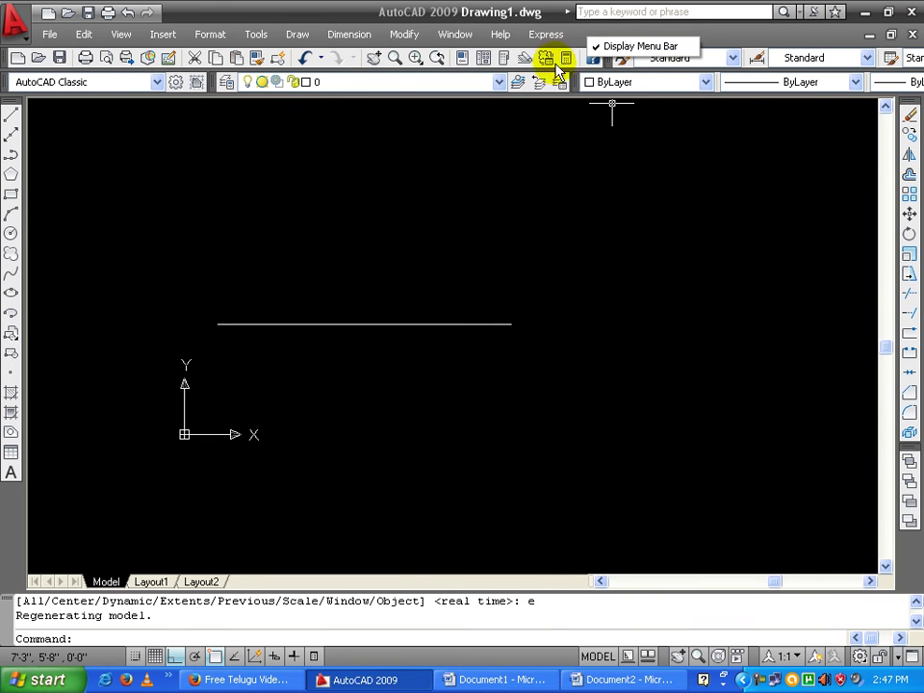
right_click(550, 58)
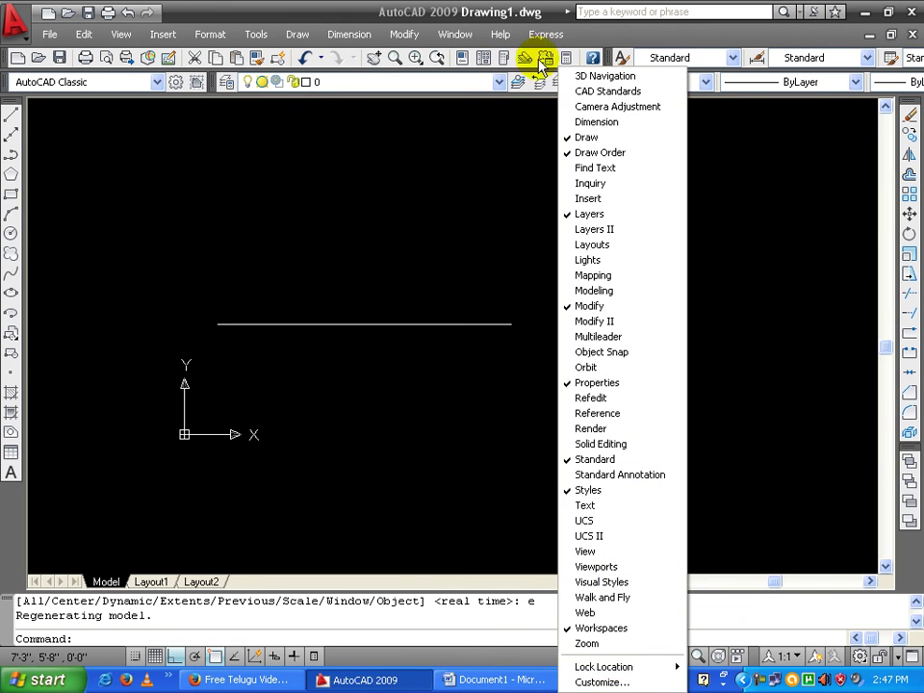
right_click(481, 57)
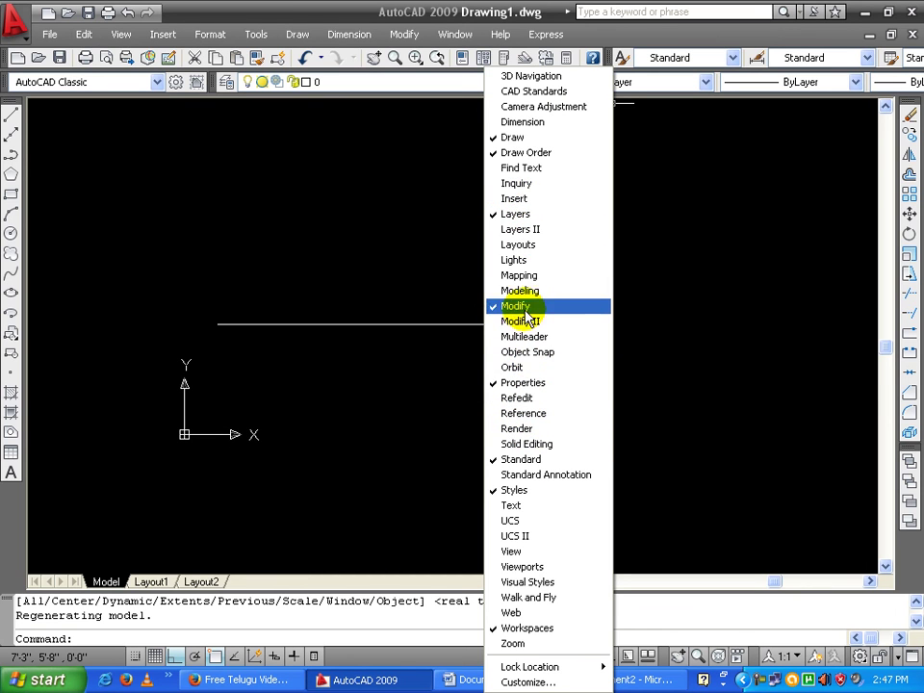
left_click(534, 125)
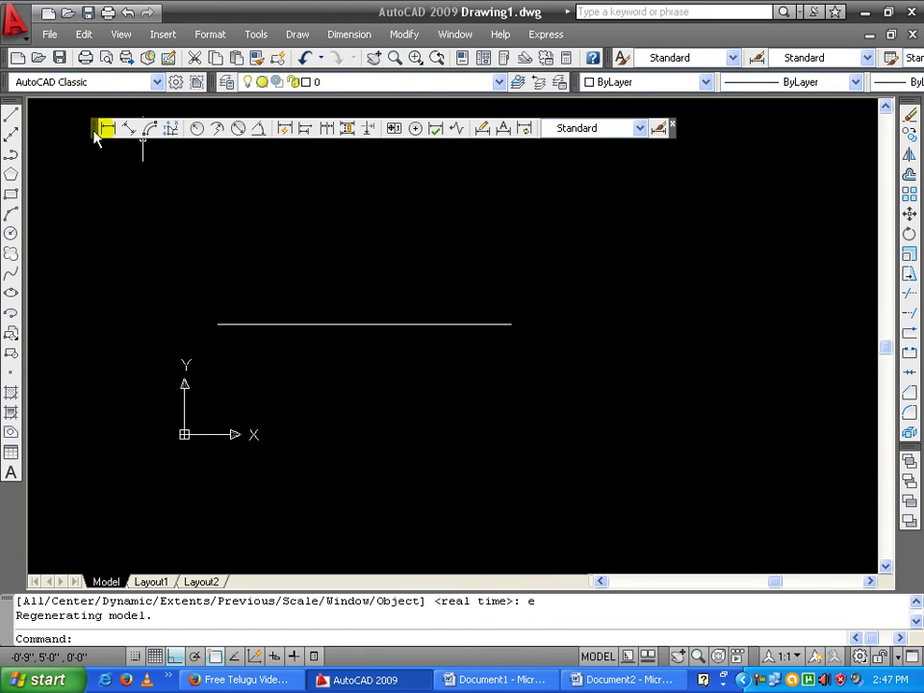
left_click_drag(101, 134, 235, 217)
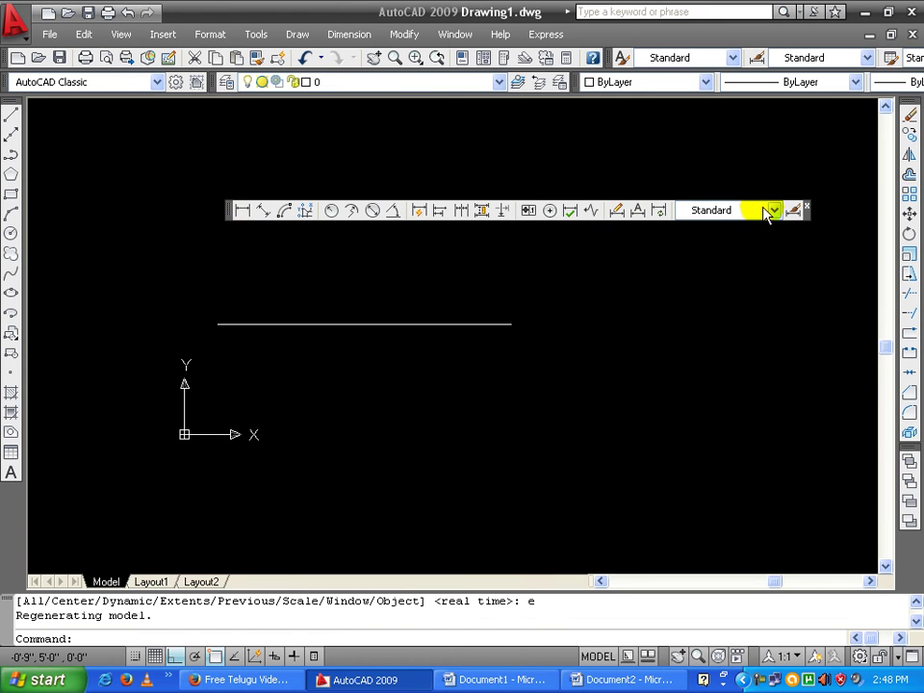
left_click_drag(231, 213, 53, 601)
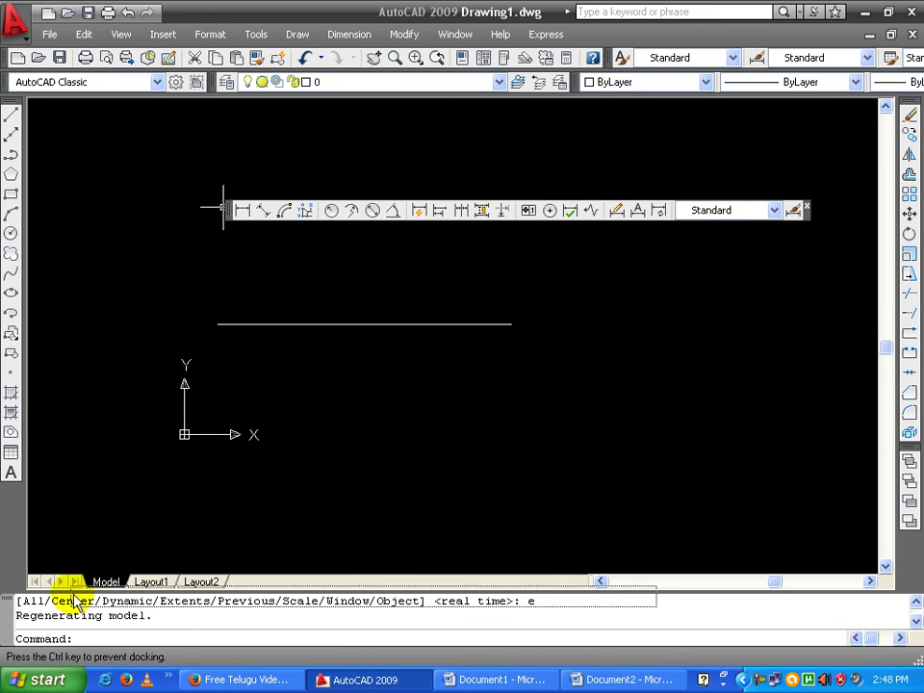
mouse_move(53, 601)
left_mouse_down()
mouse_move(32, 587)
mouse_move(35, 577)
left_mouse_up()
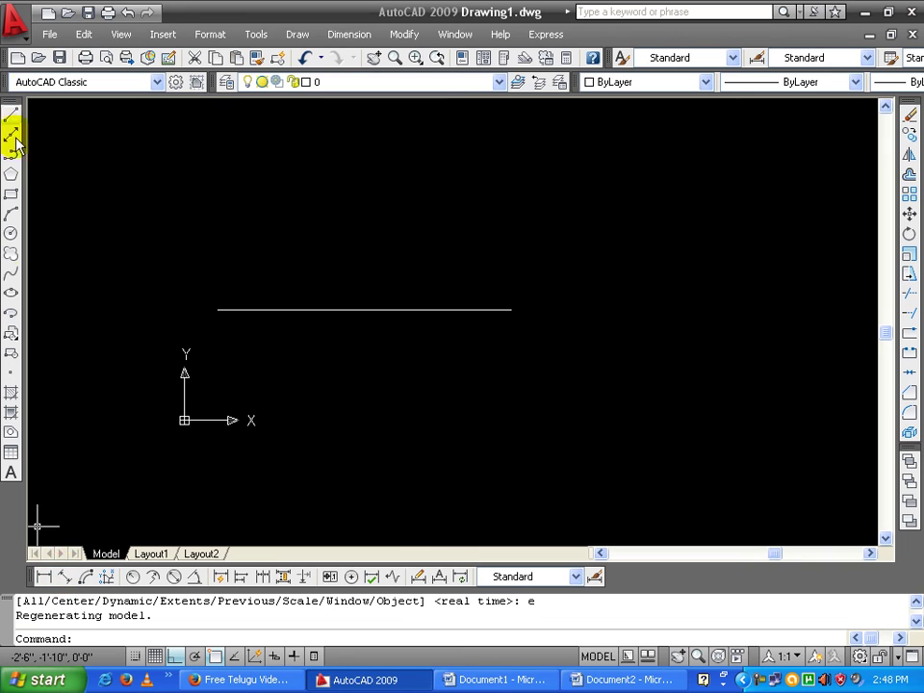
- Dimension the horizontal line end to end with a 5' linear dimension placed below it
left_click(46, 577)
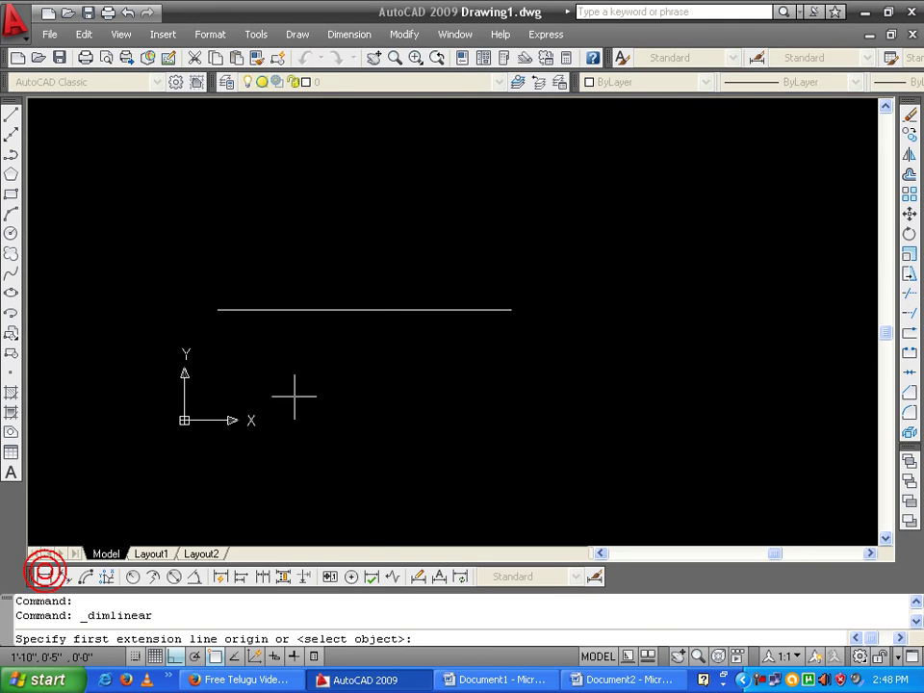
left_click(217, 308)
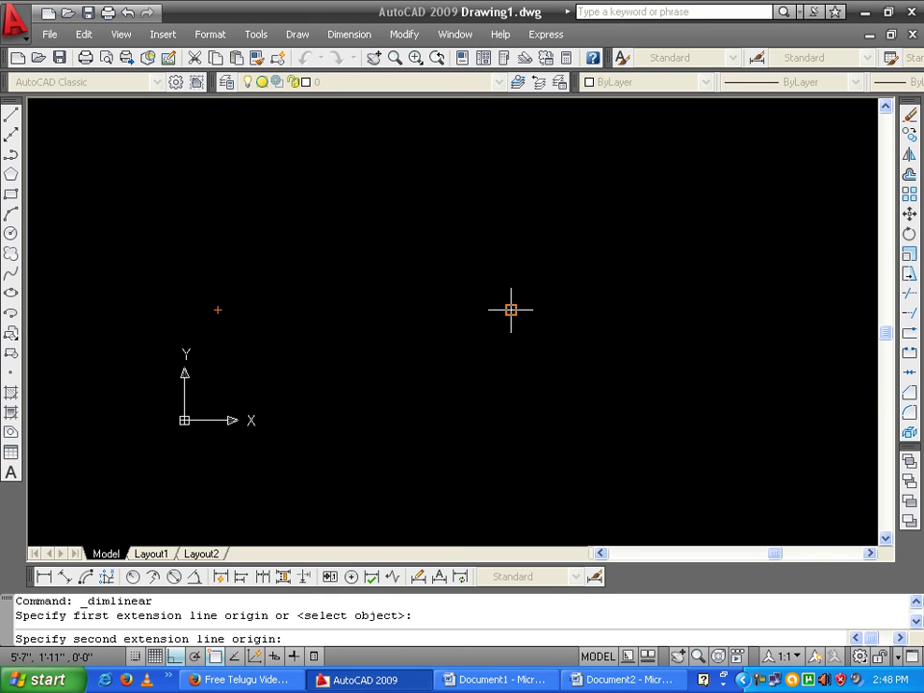
left_click(507, 311)
left_click(509, 374)
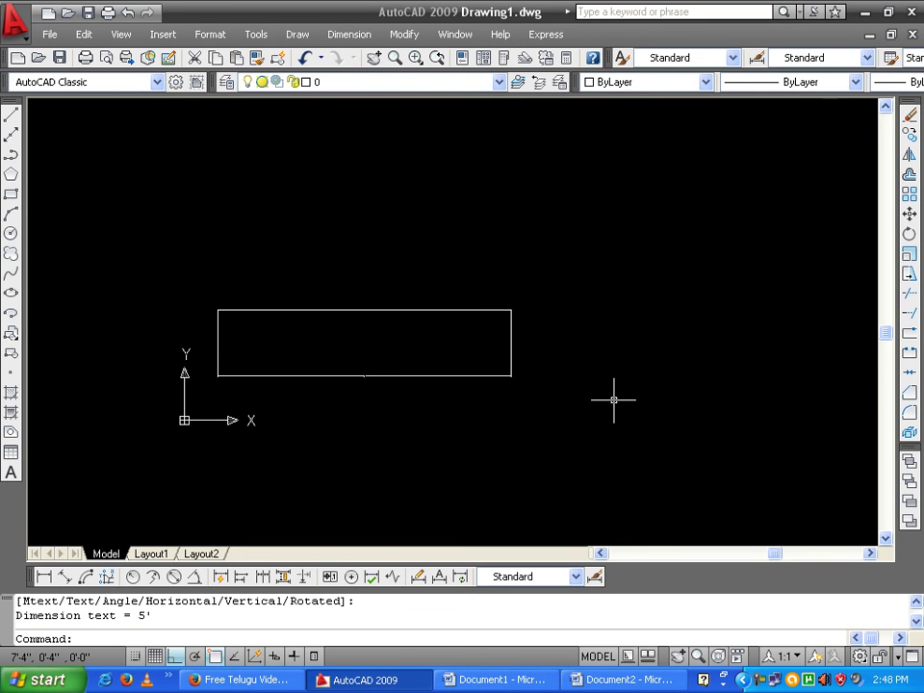
- Set DIMSCALE to 2 and update the 5' dimension to the new scale
type("dimscale")
key("Return")
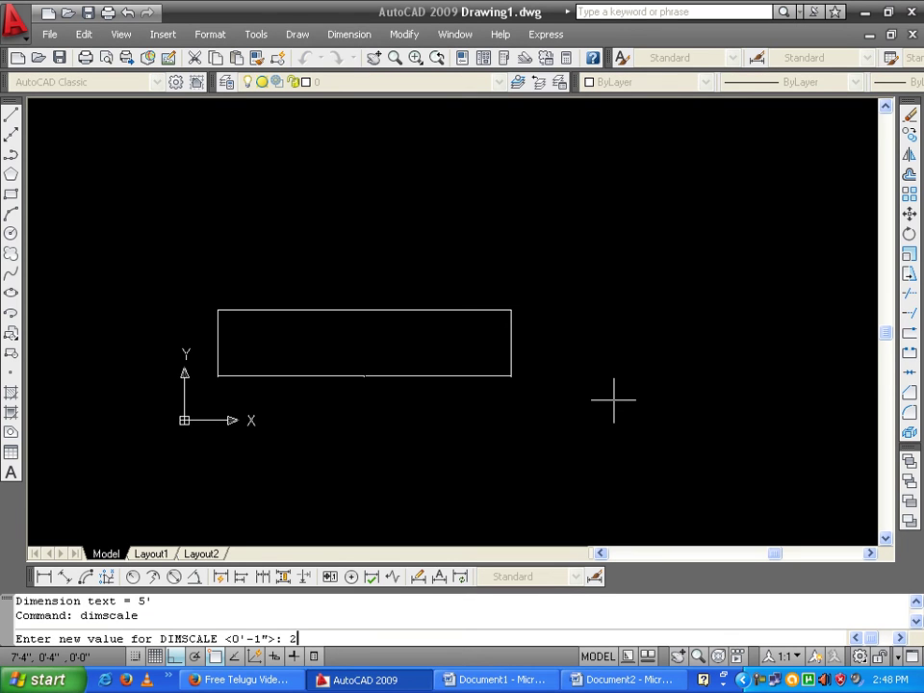
key("Return")
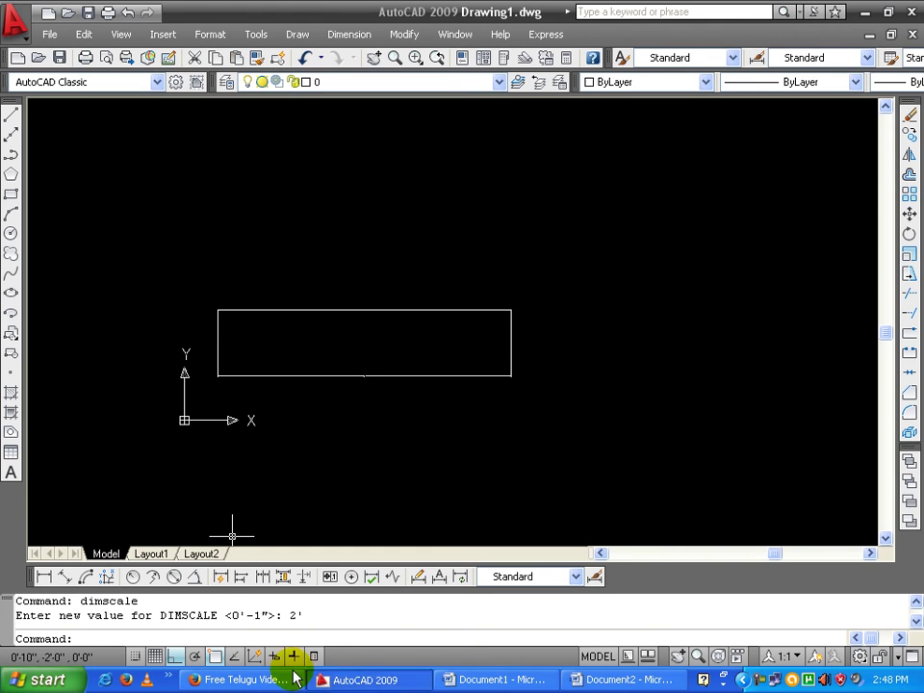
left_click(460, 577)
left_click(426, 433)
left_click(356, 355)
key("Return")
- Pan to the enlarged 5' dimension and window-select it along with its line
scroll(603, 369, "up", 2)
middle_click_drag(169, 470, 294, 432)
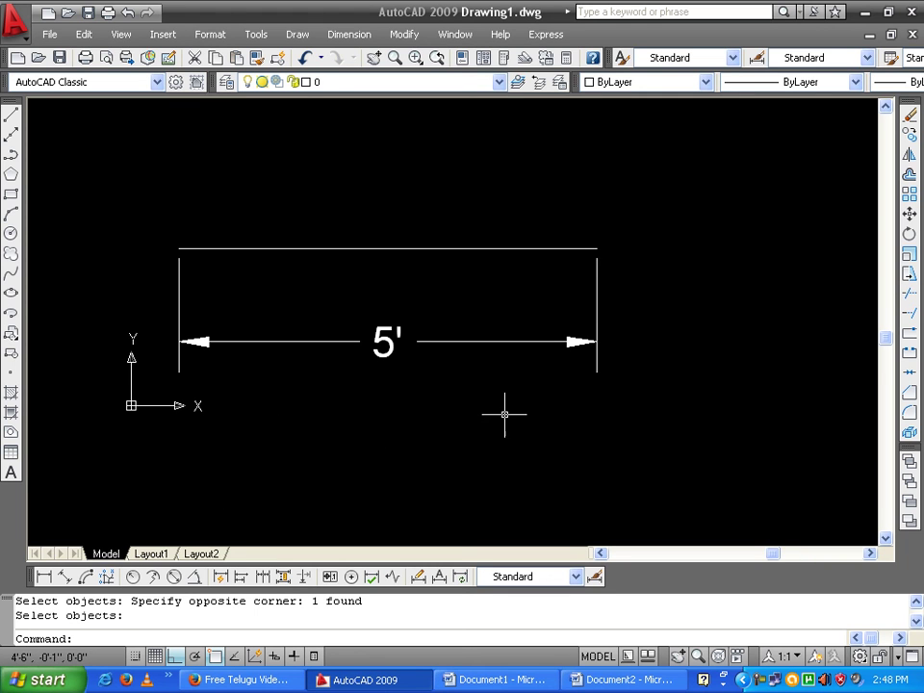
left_click(455, 293)
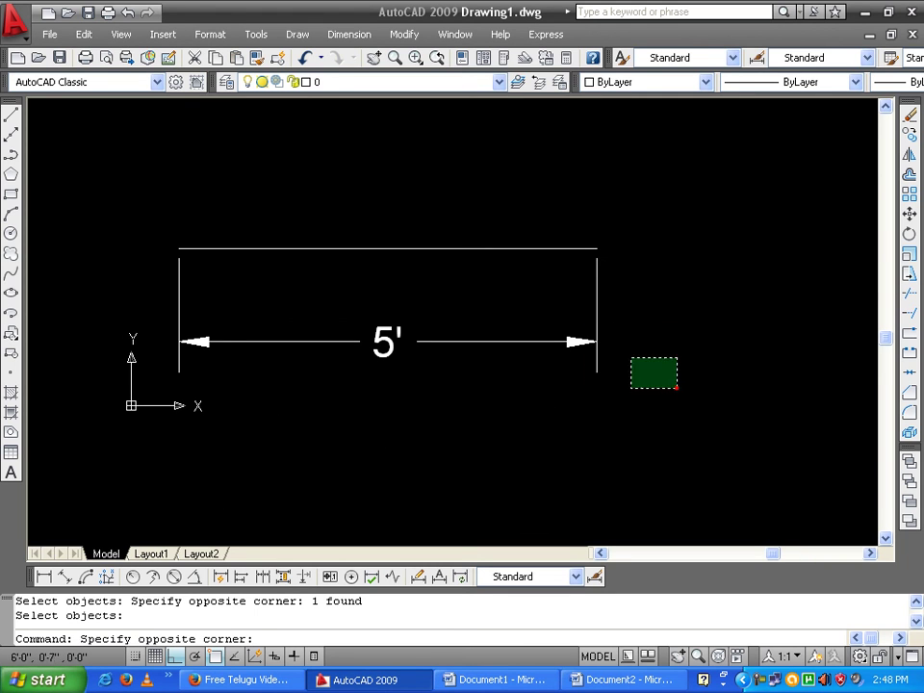
left_click(486, 240)
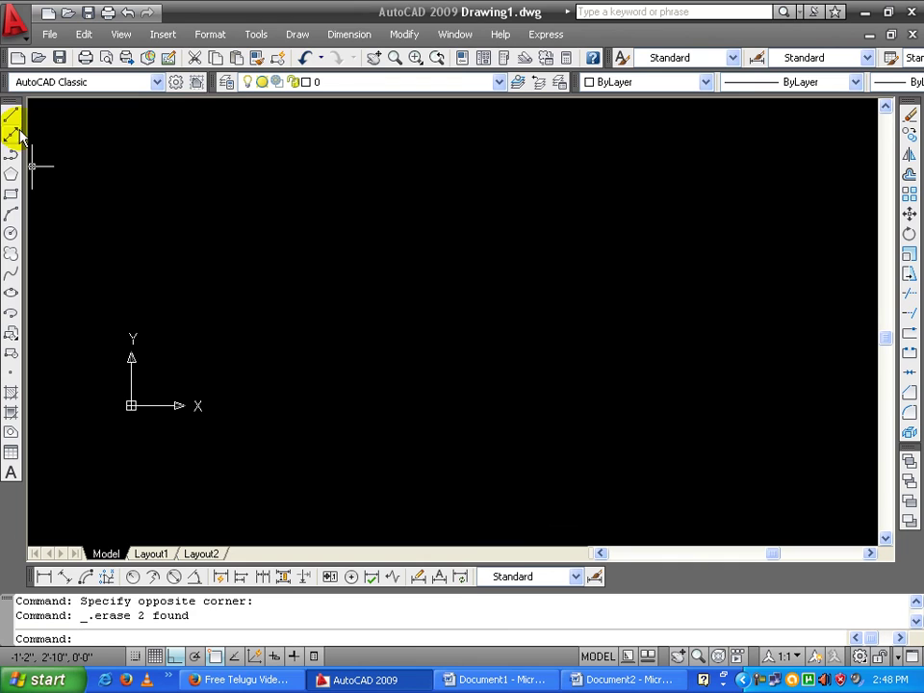
- Draw a new 10' horizontal line and pan to fit it in view
left_click(11, 114)
left_click(244, 259)
type("10'")
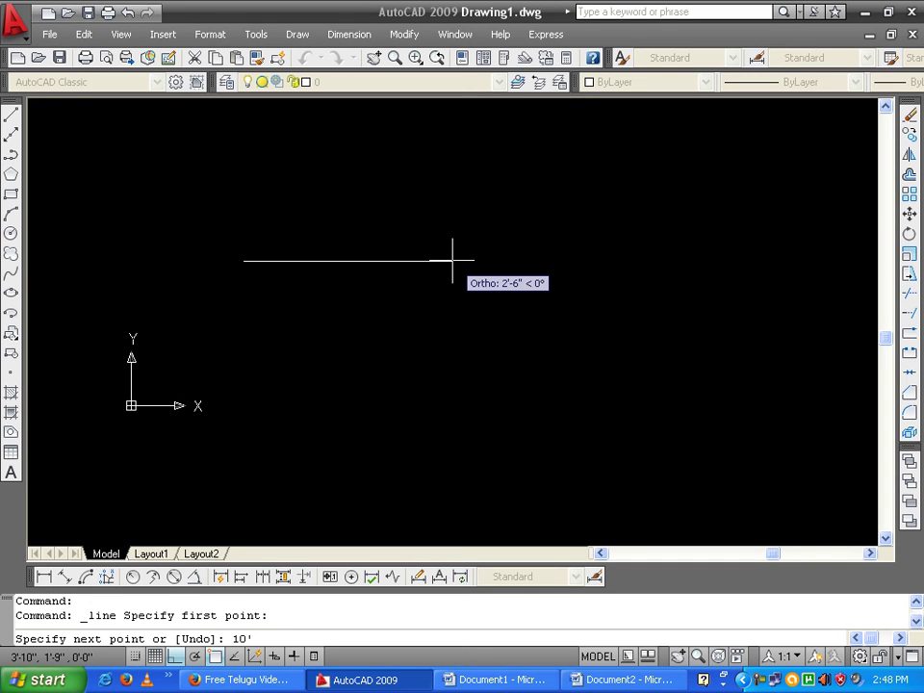
key("Return")
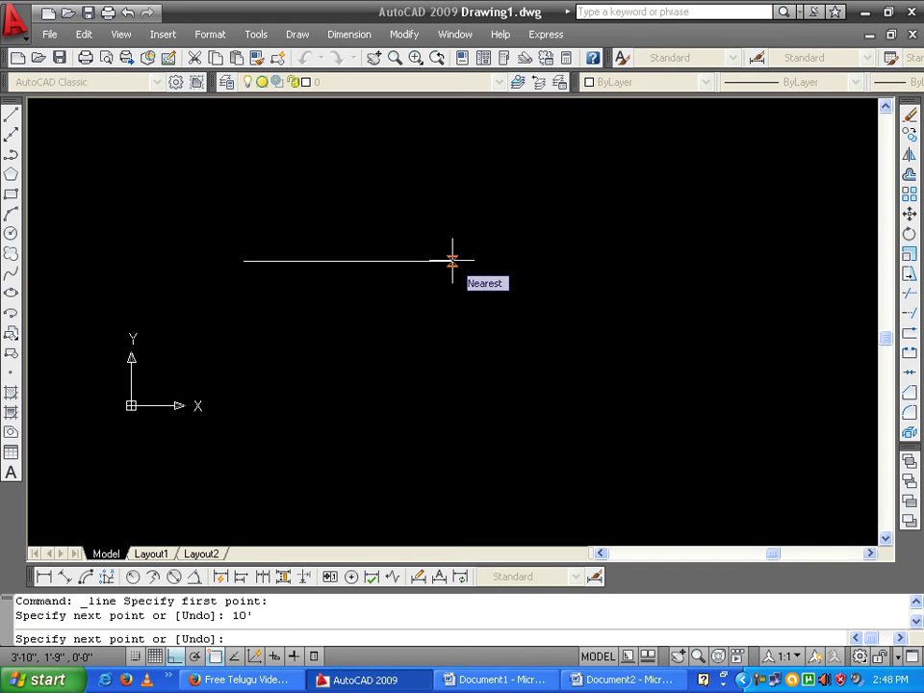
key("Return")
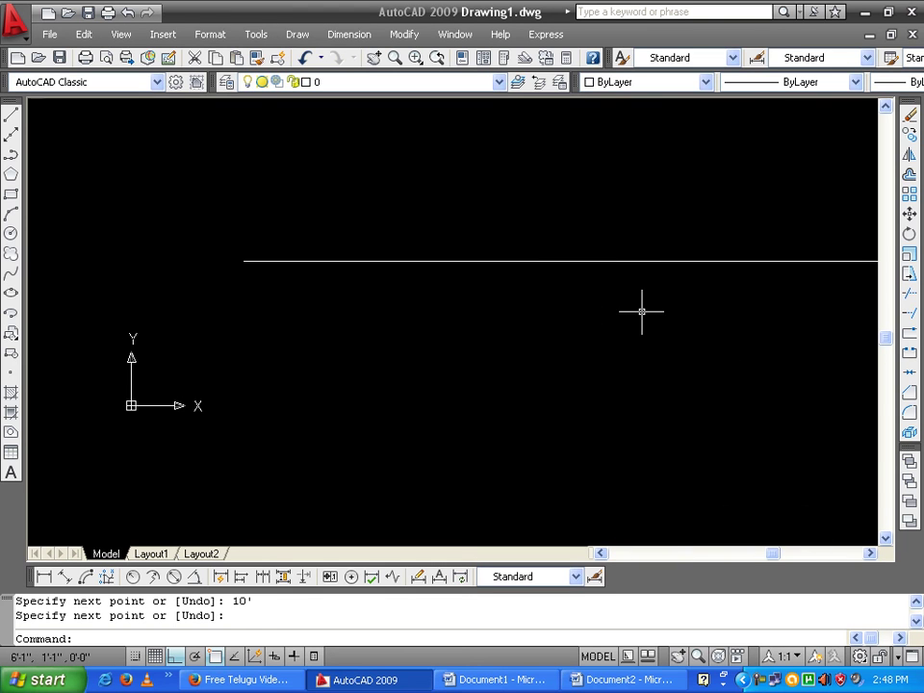
scroll(637, 312, "down", 2)
mouse_move(592, 334)
middle_mouse_down()
mouse_move(305, 385)
mouse_move(373, 373)
middle_mouse_up()
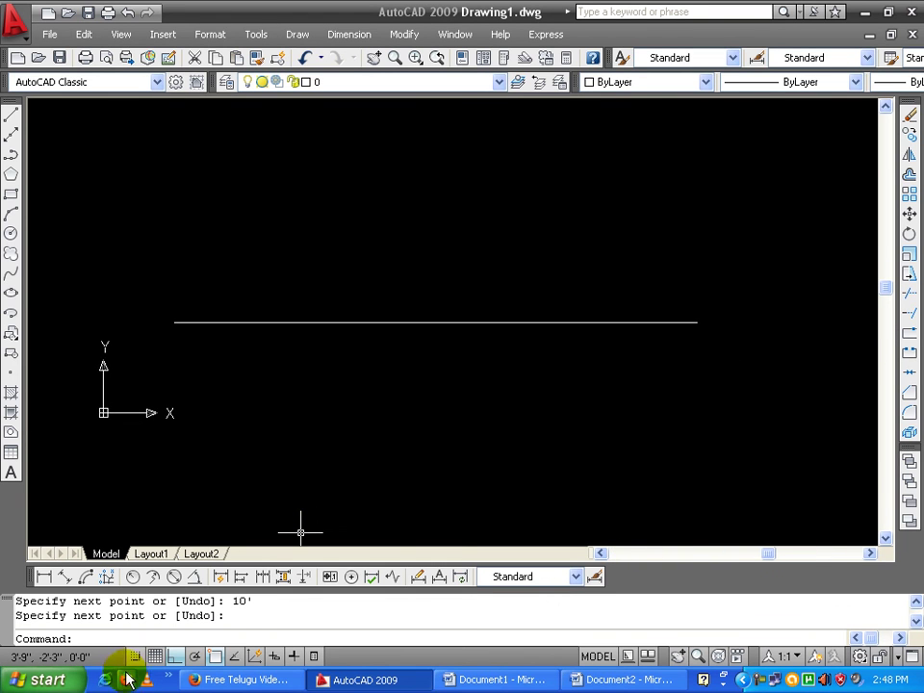
- Add a linear 10' dimension across the horizontal line, placed just below it
left_click(43, 577)
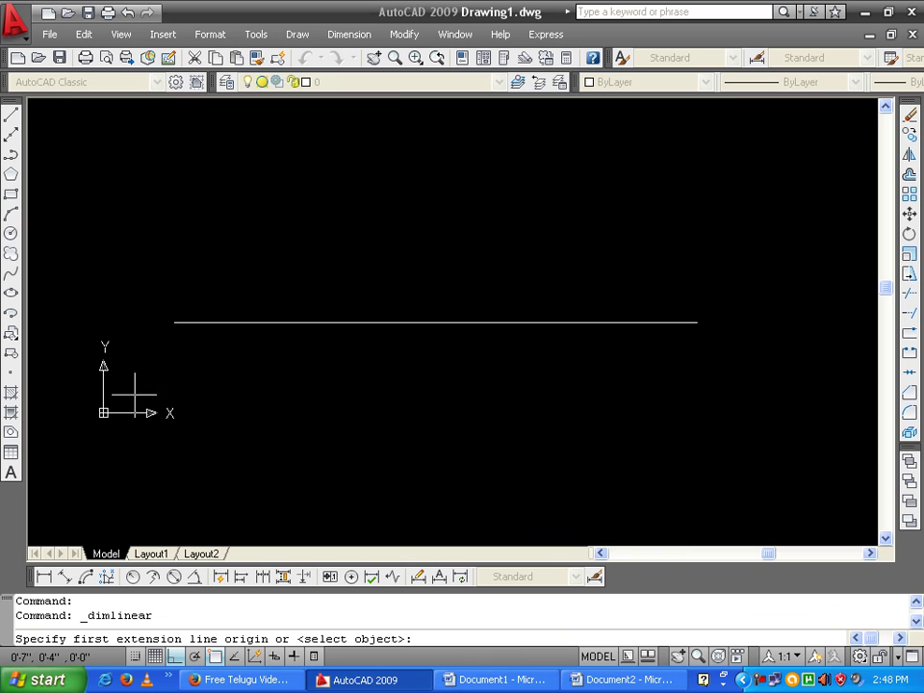
left_click(175, 323)
left_click(696, 323)
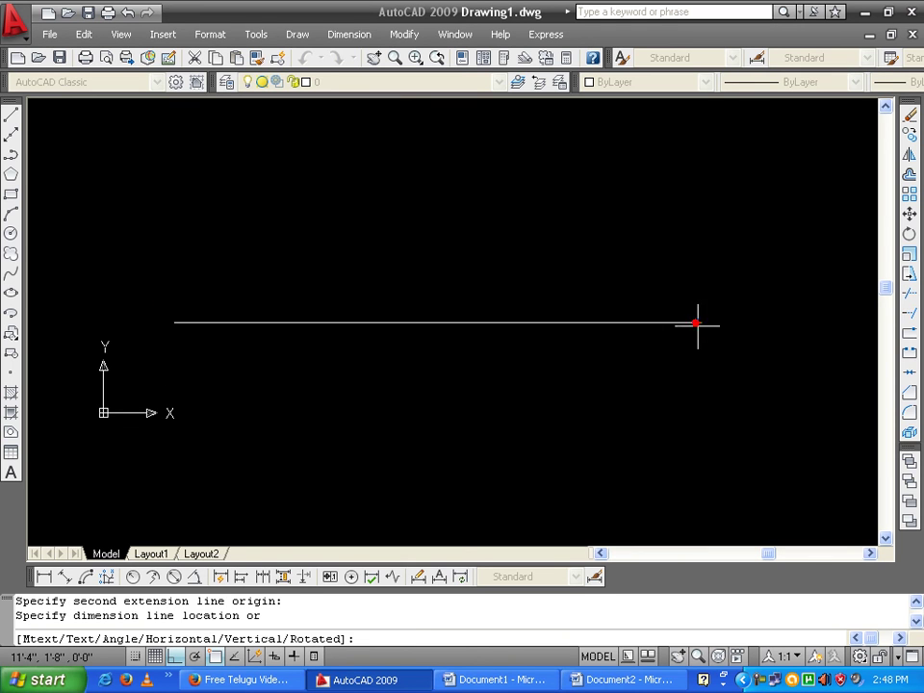
left_click(697, 372)
- Erase the 10' dimension and the horizontal line, leaving the drawing empty
left_click(545, 433)
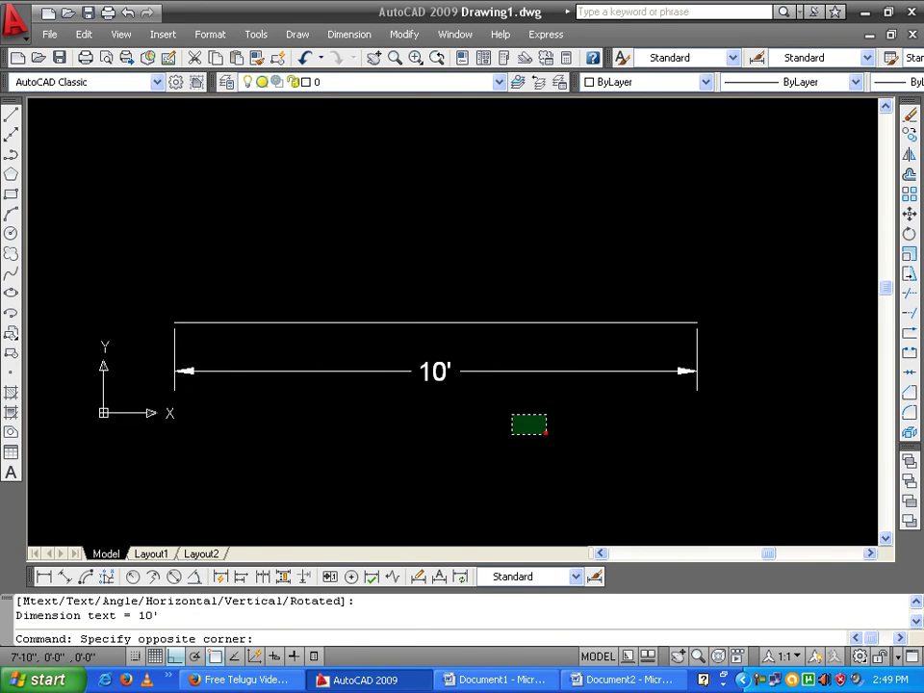
left_click(370, 354)
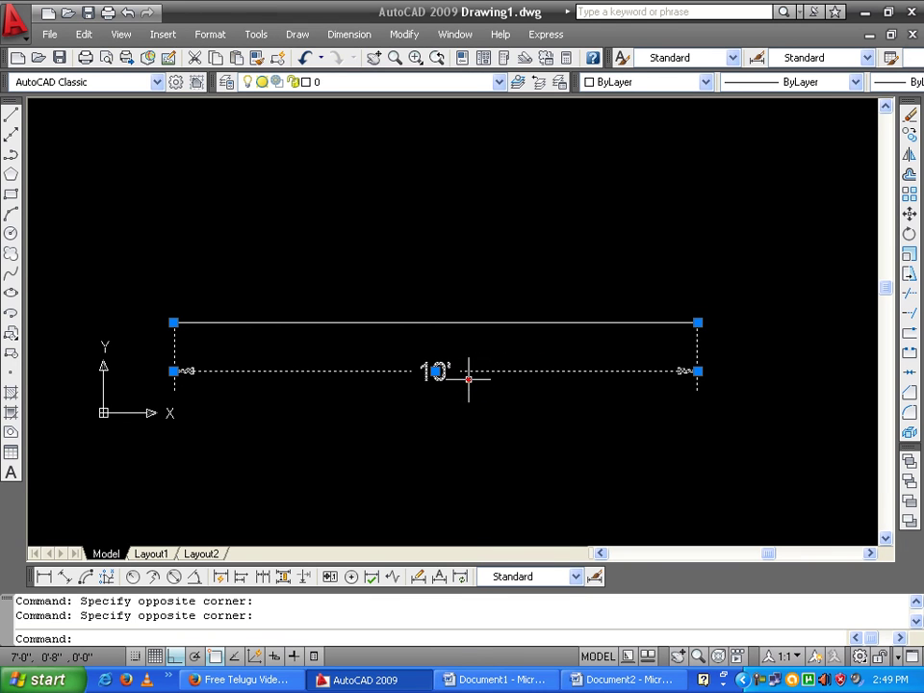
key("Delete")
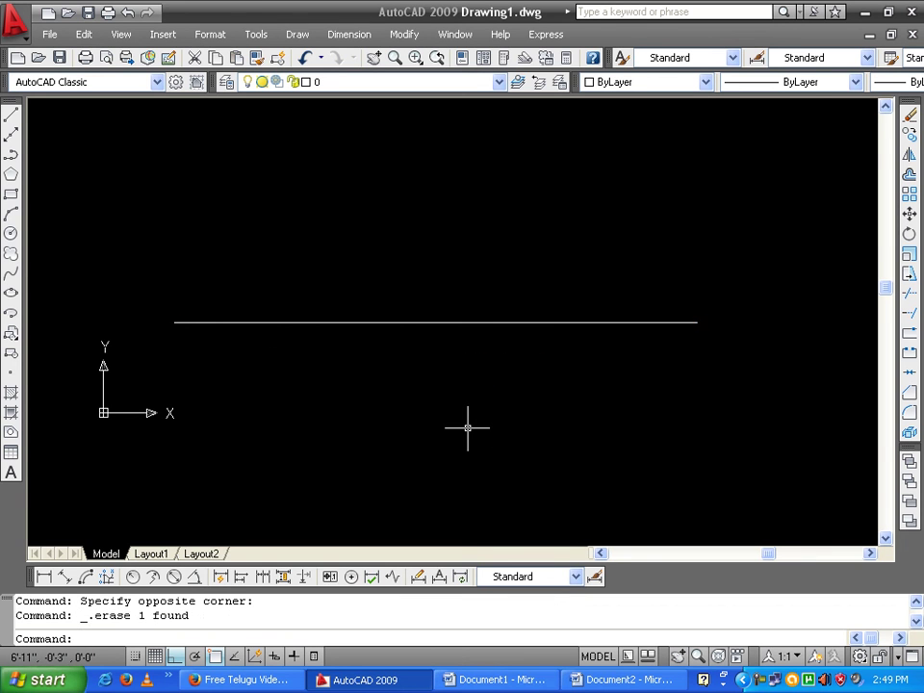
left_click(533, 394)
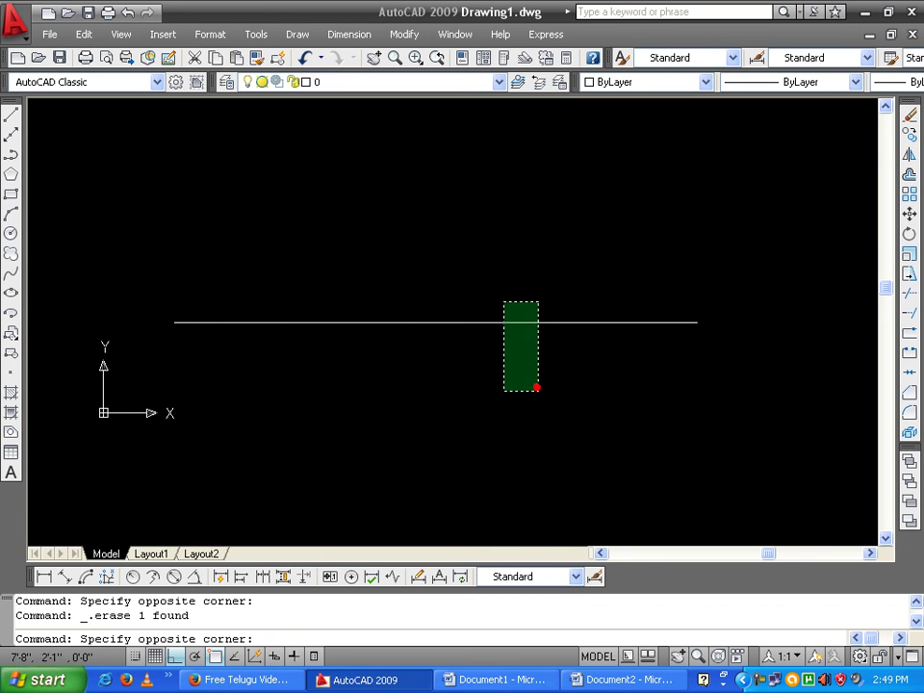
left_click(493, 284)
key("Delete")
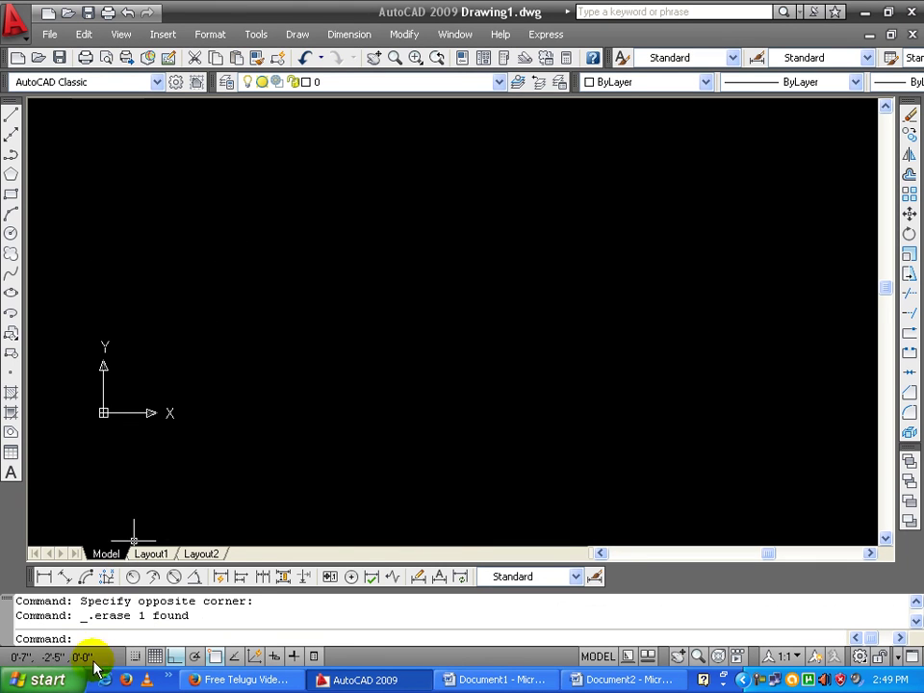
middle_click_drag(484, 327, 451, 412)
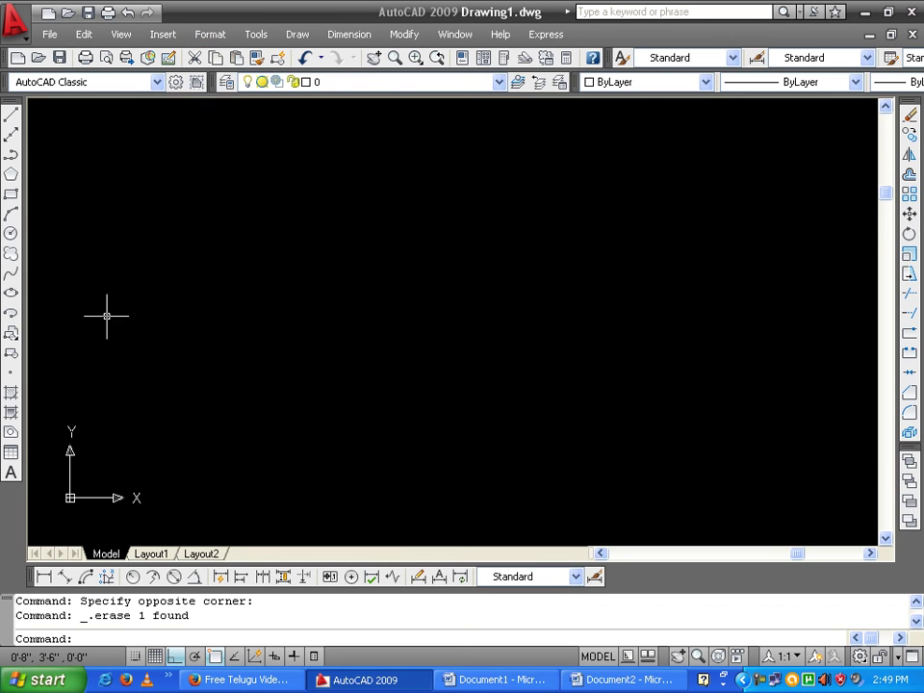
- Draw a three-point arc on the empty canvas
left_click(303, 227)
left_click(466, 366)
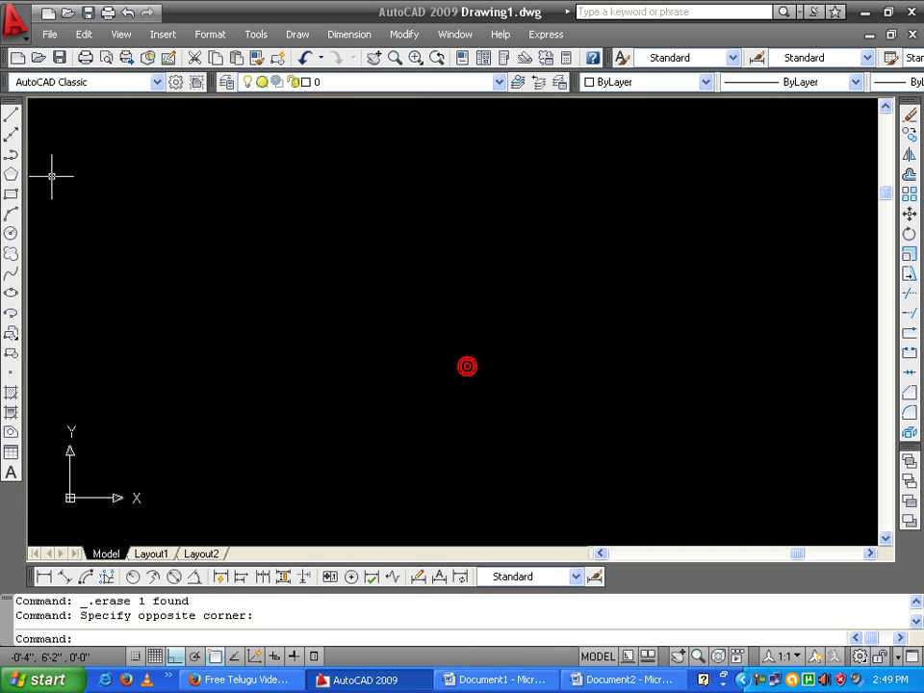
left_click(247, 189)
left_click(410, 357)
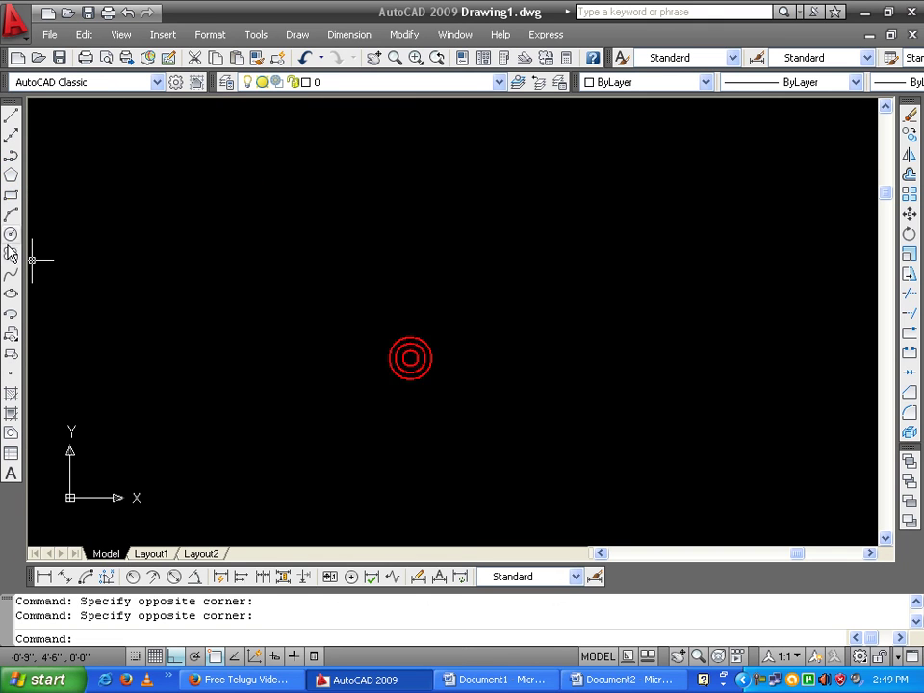
left_click(11, 214)
left_click(511, 221)
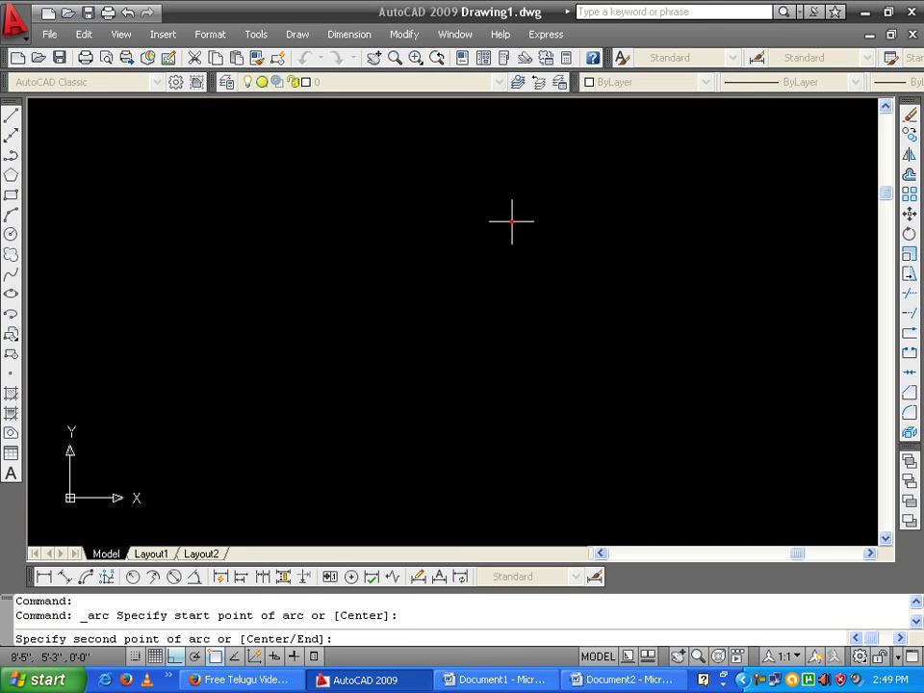
left_click(547, 264)
left_click(466, 323)
left_click(437, 238)
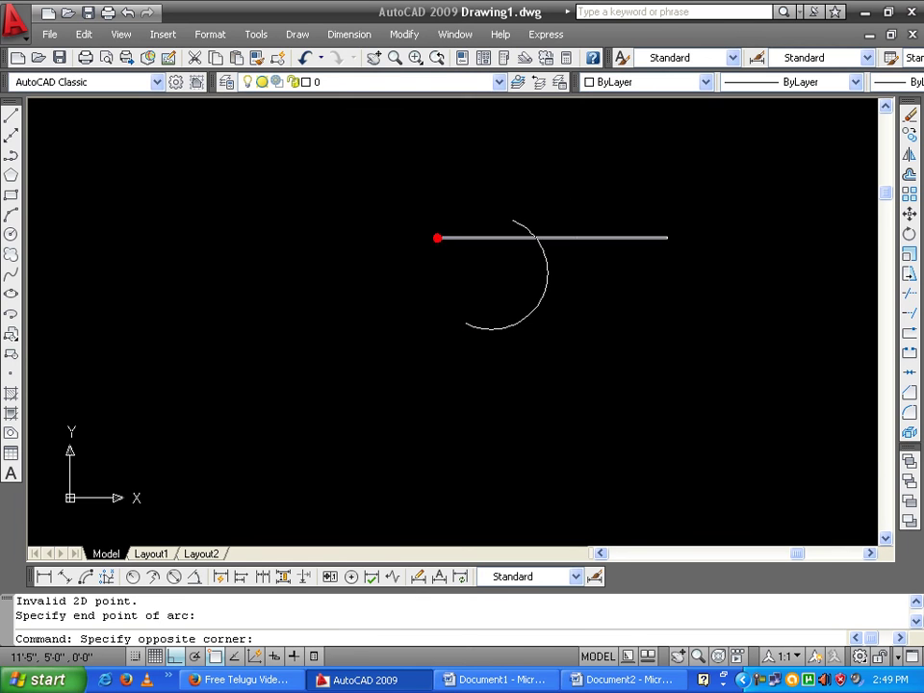
- Draw an upper horizontal line, a right vertical line and a lower horizontal line
left_click(11, 114)
left_click(228, 222)
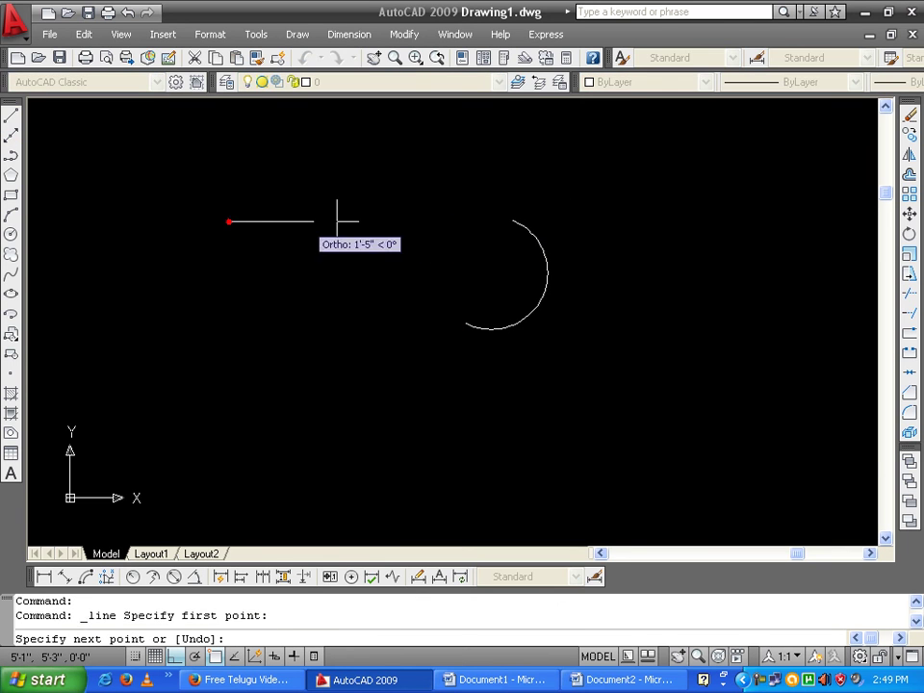
left_click(393, 221)
key("Return")
key("Return")
left_click(679, 203)
left_click(678, 334)
key("Return")
key("Return")
left_click(381, 401)
left_click(547, 401)
key("Return")
mouse_move(147, 452)
middle_mouse_down()
mouse_move(363, 378)
mouse_move(391, 358)
middle_mouse_up()
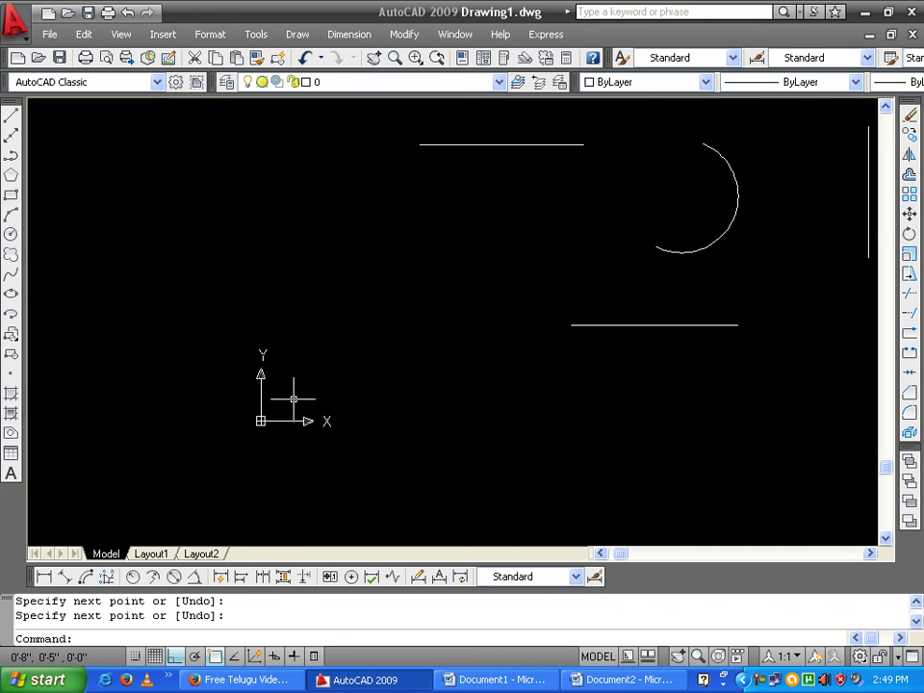
left_click(121, 36)
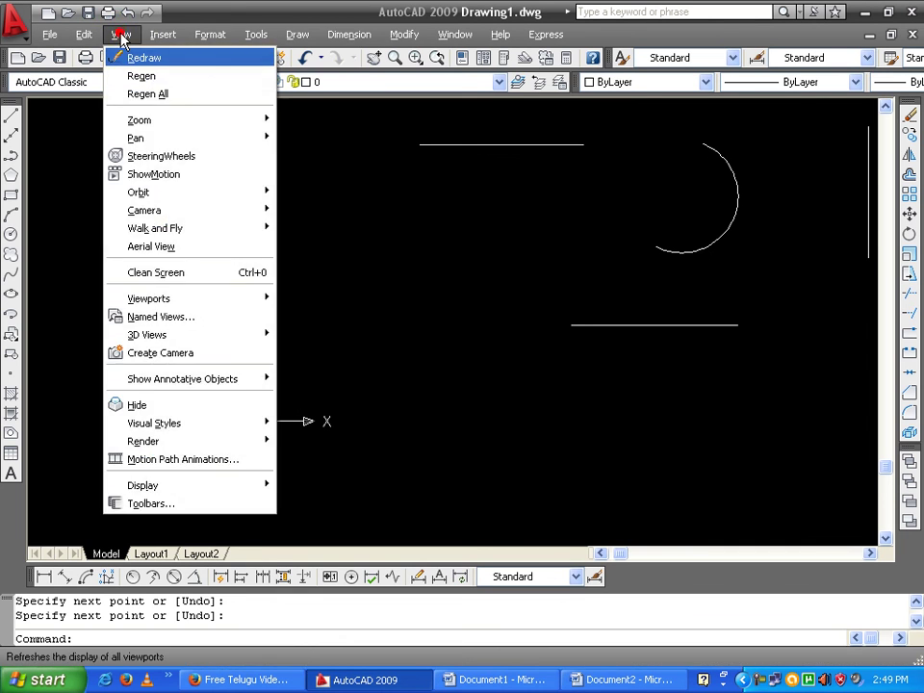
mouse_move(142, 485)
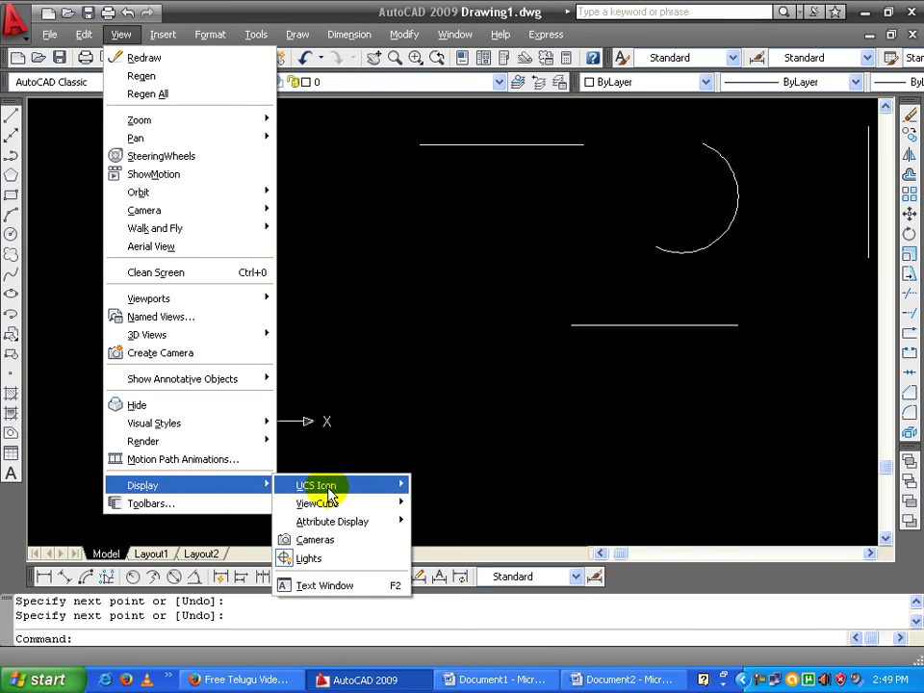
mouse_move(315, 485)
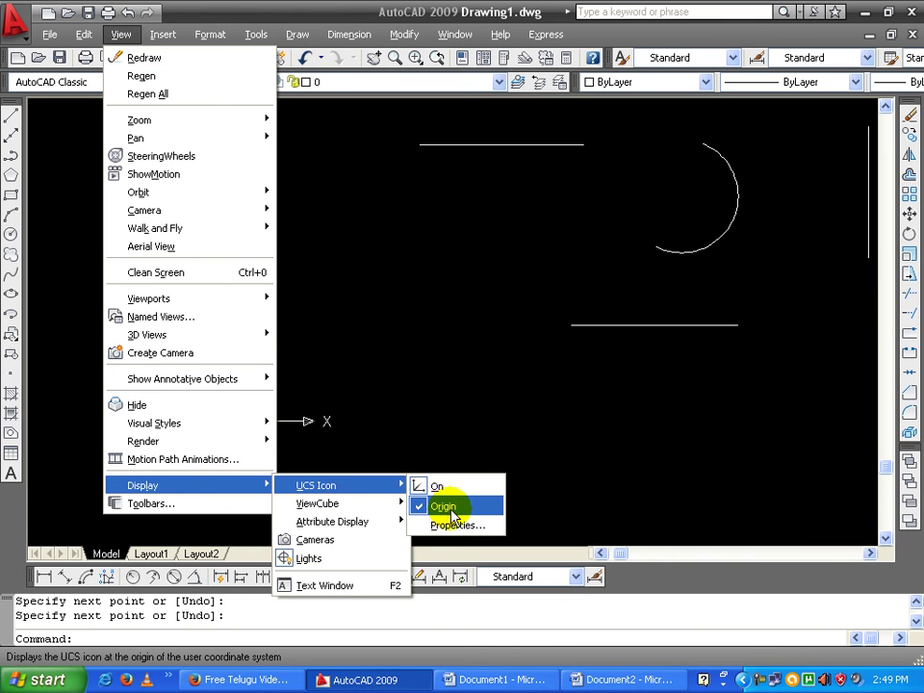
- Turn off the UCS icon's Origin option so it stays in the lower-left corner
left_click(443, 507)
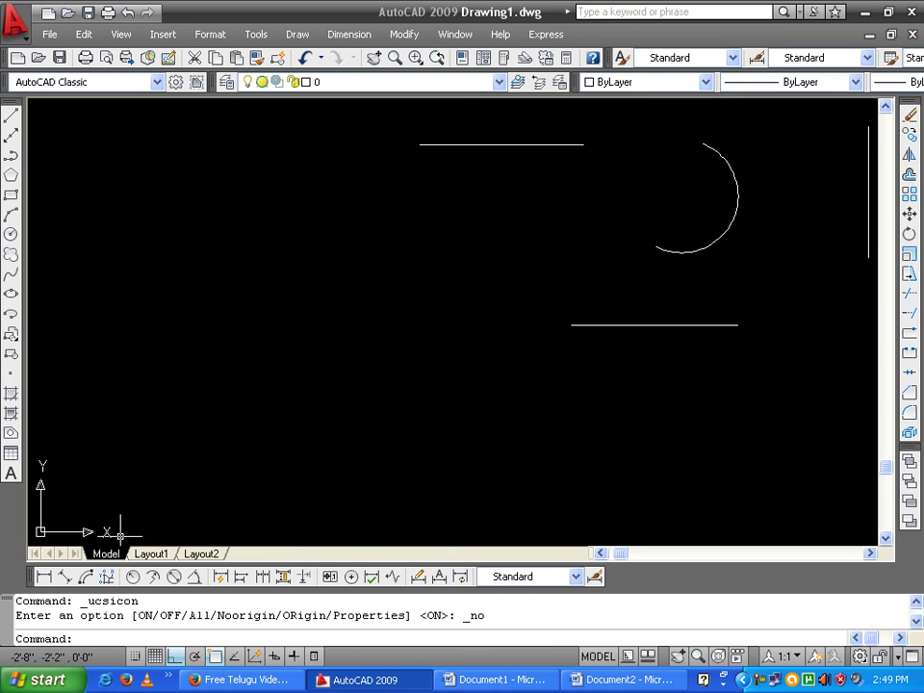
middle_click_drag(396, 380, 610, 341)
middle_click_drag(511, 351, 606, 340)
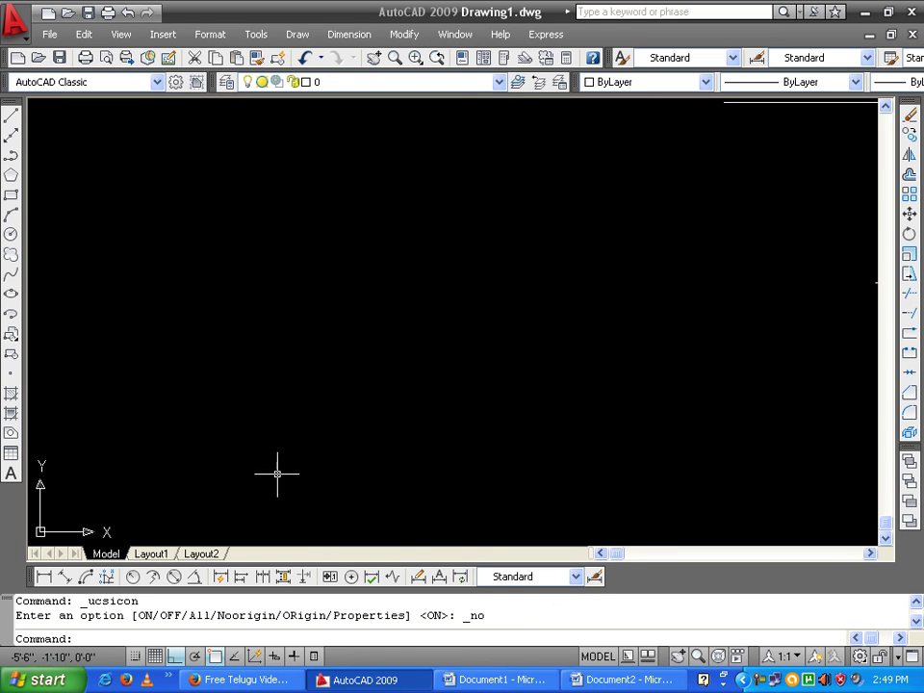
scroll(554, 304, "down", 2)
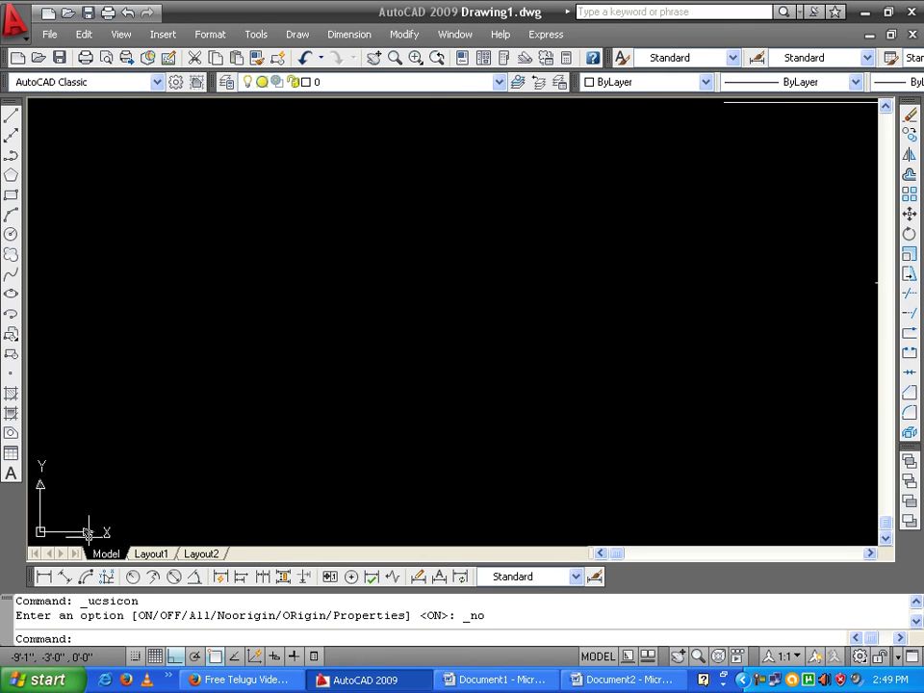
left_click(121, 35)
mouse_move(142, 485)
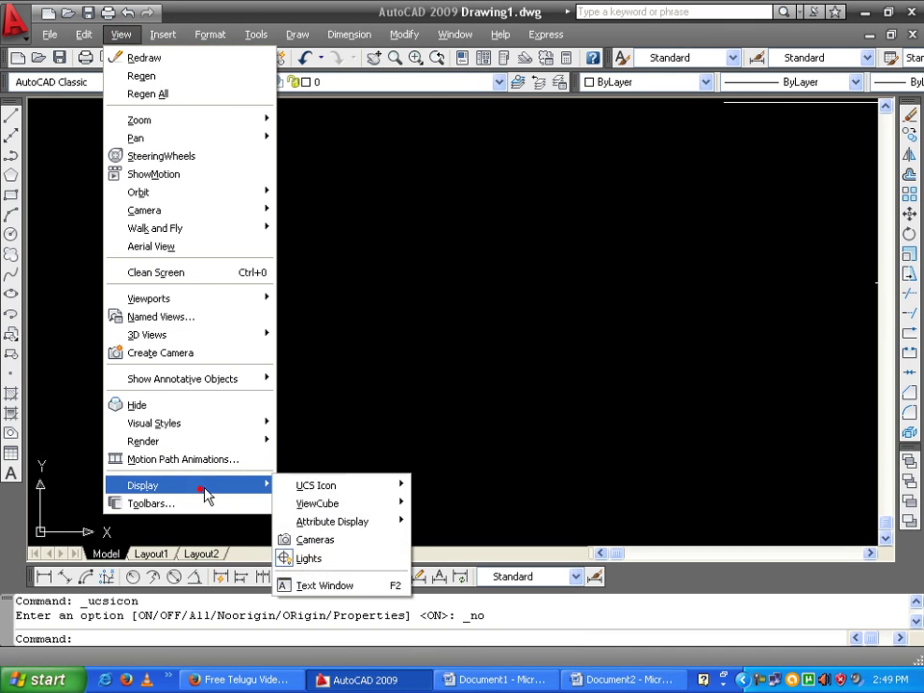
mouse_move(318, 485)
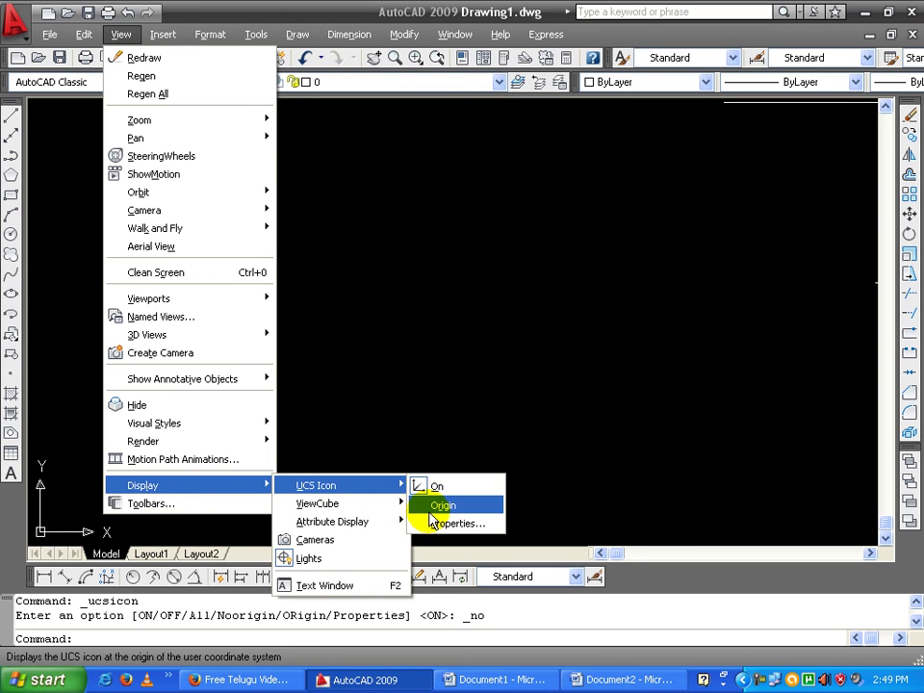
left_click(394, 302)
left_click(394, 302)
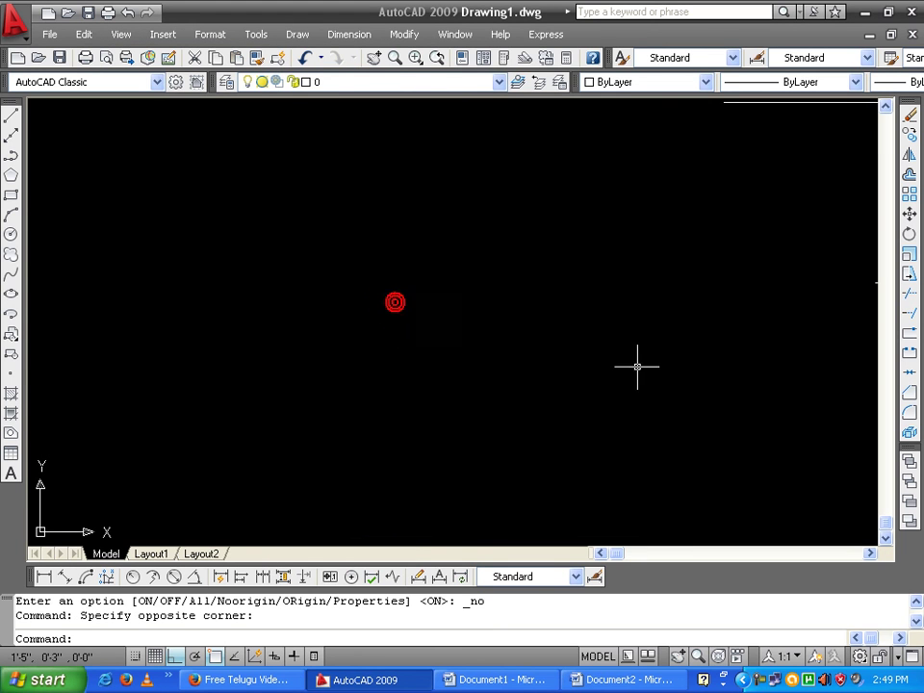